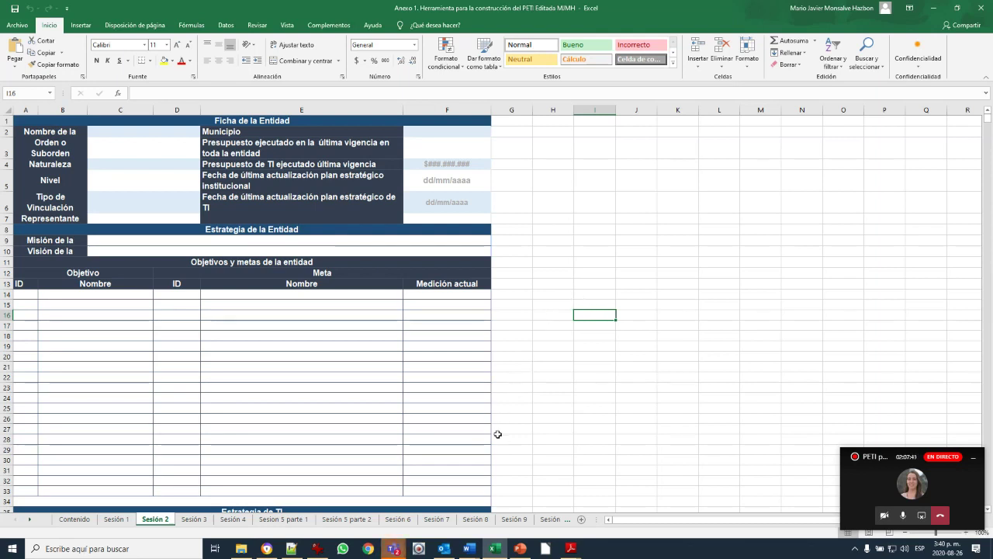
# Step: Switch to the Word document "TDxT - Plantilla PETI 2020-08-24" and read the opening paragraphs of its Introducción
pyautogui.moveTo(470, 551)
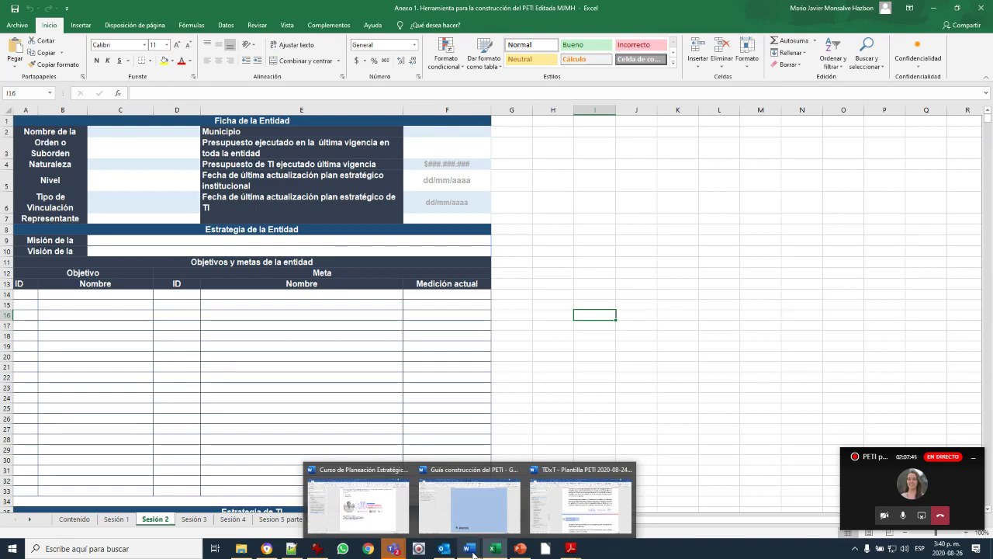
pyautogui.click(590, 509)
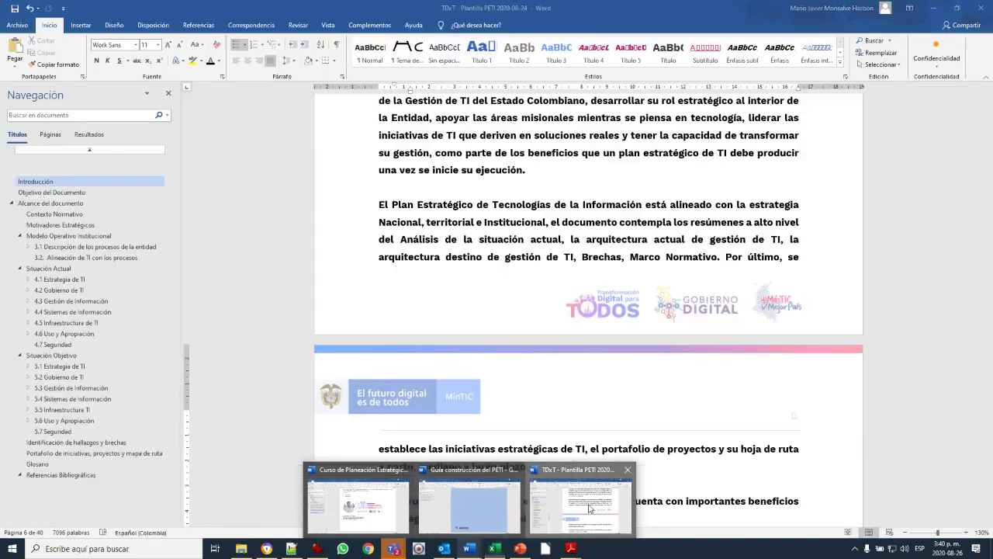
pyautogui.scroll(15, 579, 289)
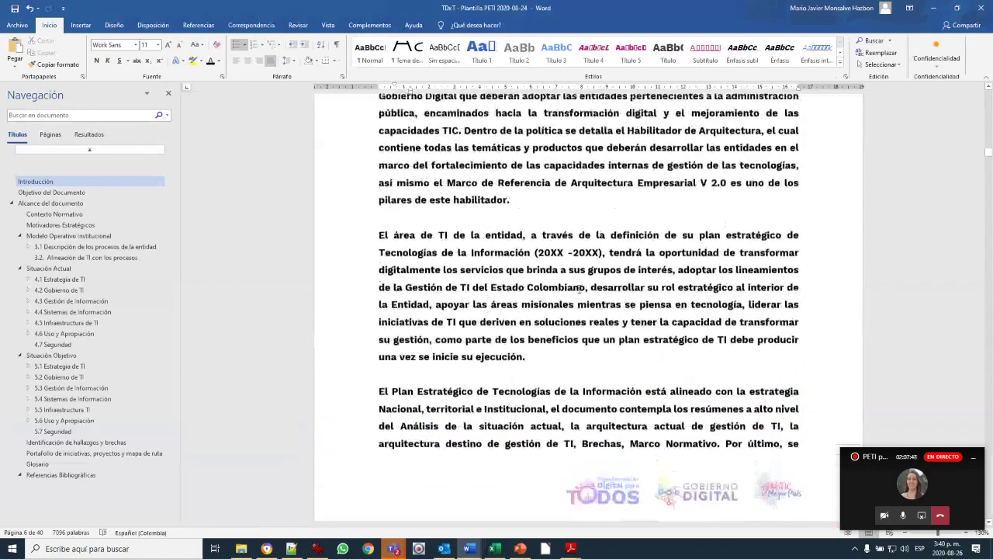
pyautogui.scroll(-2, 579, 289)
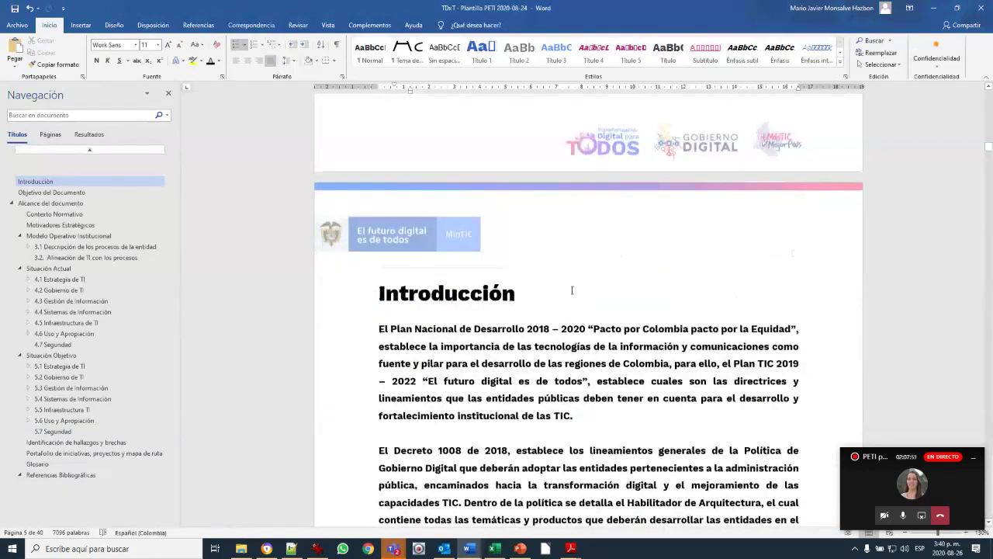
pyautogui.scroll(-2, 575, 289)
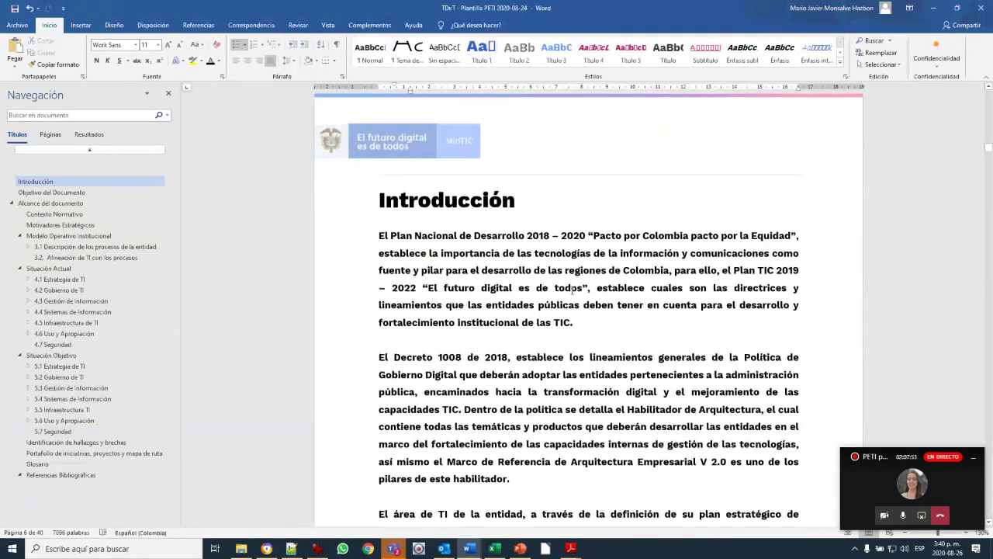
pyautogui.scroll(-2, 573, 289)
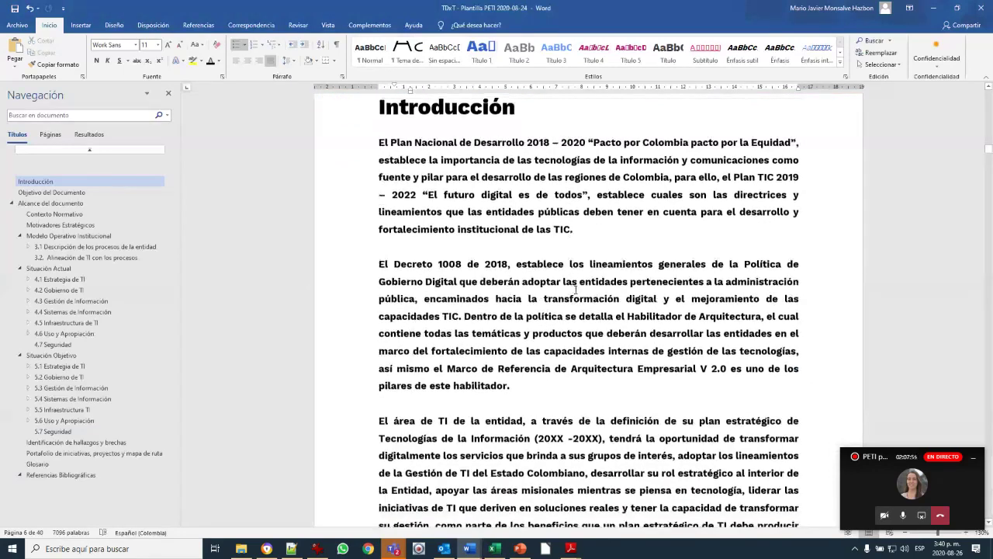
# Step: Return to the beginning of the PETI template and examine its cover page, including the title, date and logos
pyautogui.scroll(14, 581, 287)
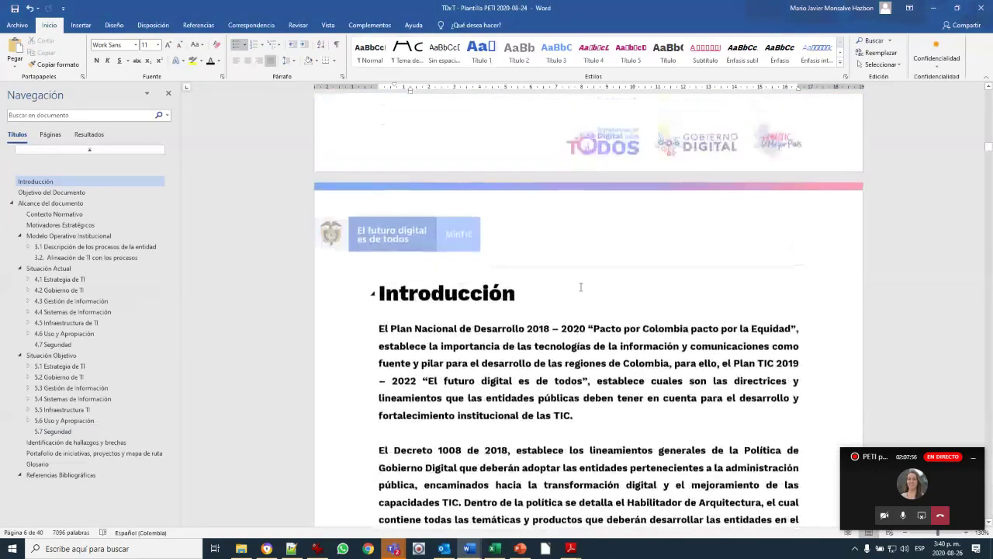
pyautogui.scroll(12, 582, 286)
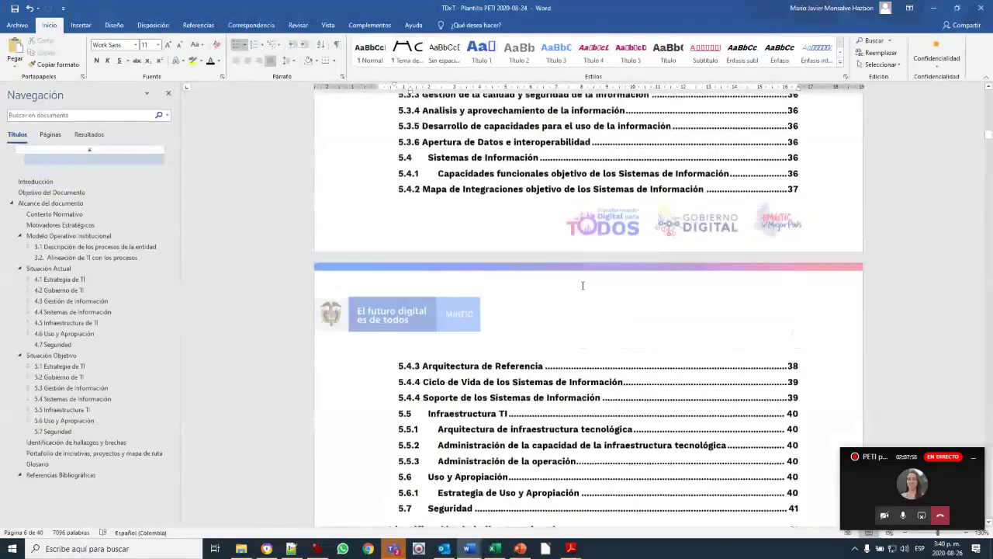
pyautogui.scroll(5, 583, 285)
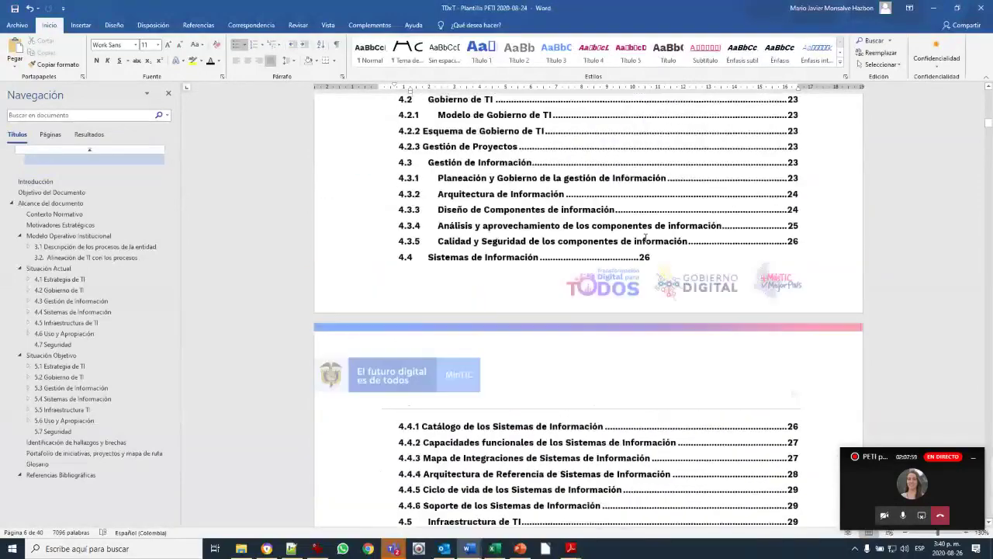
pyautogui.scroll(6, 989, 113)
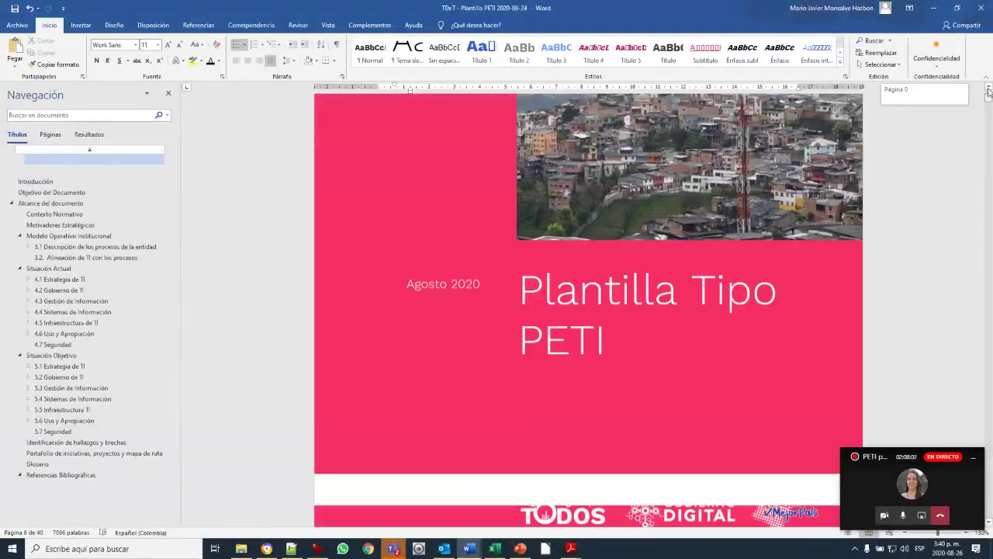
pyautogui.scroll(-1, 654, 219)
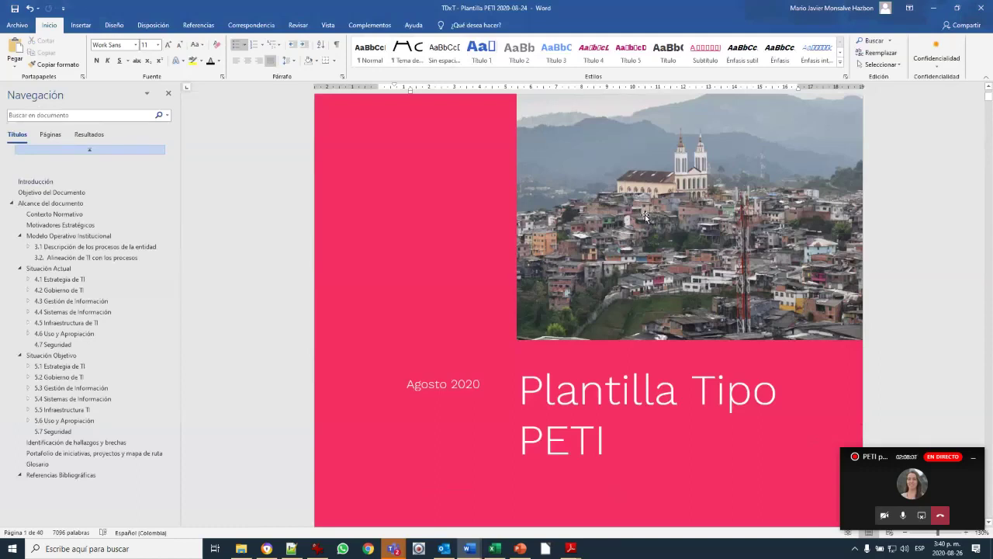
pyautogui.scroll(-3, 646, 217)
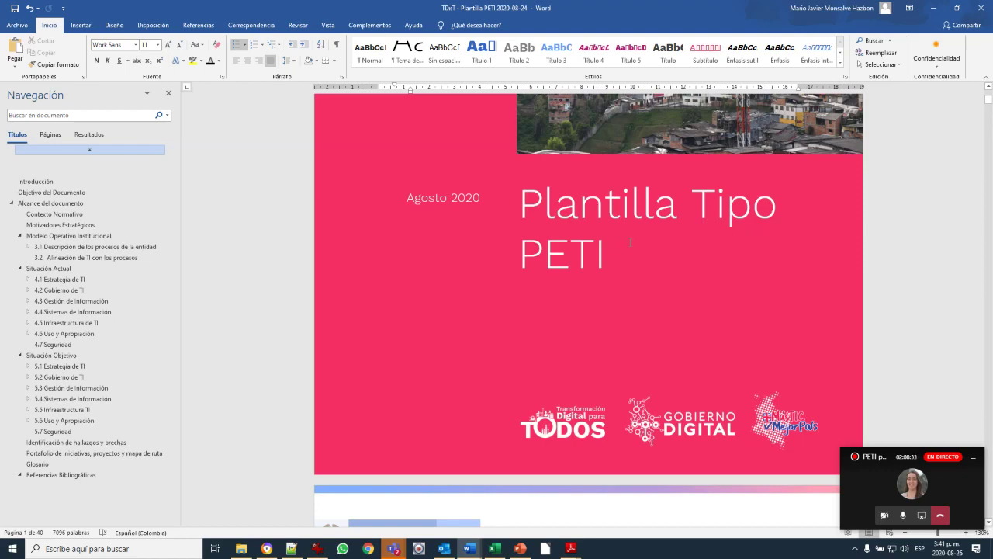
pyautogui.scroll(5, 630, 243)
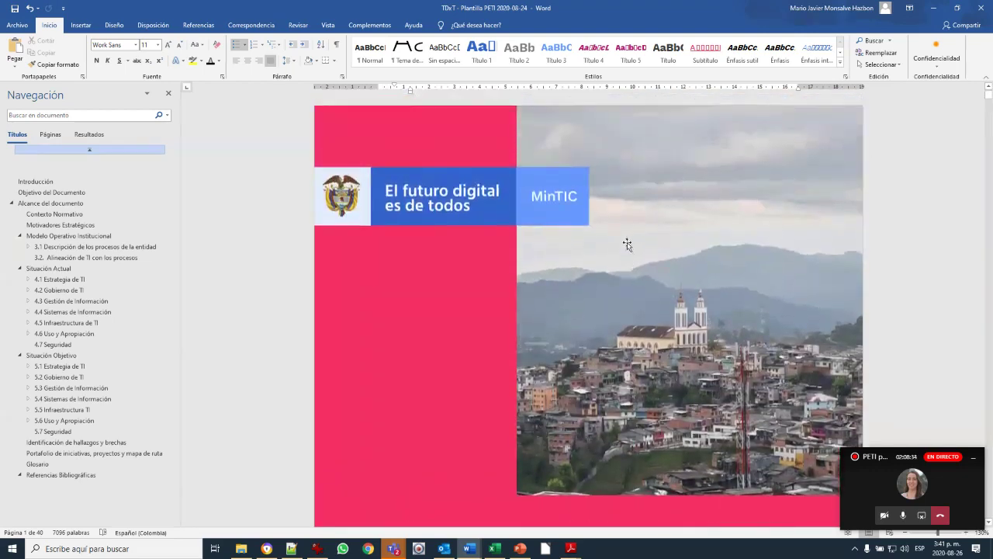
pyautogui.scroll(-5, 627, 244)
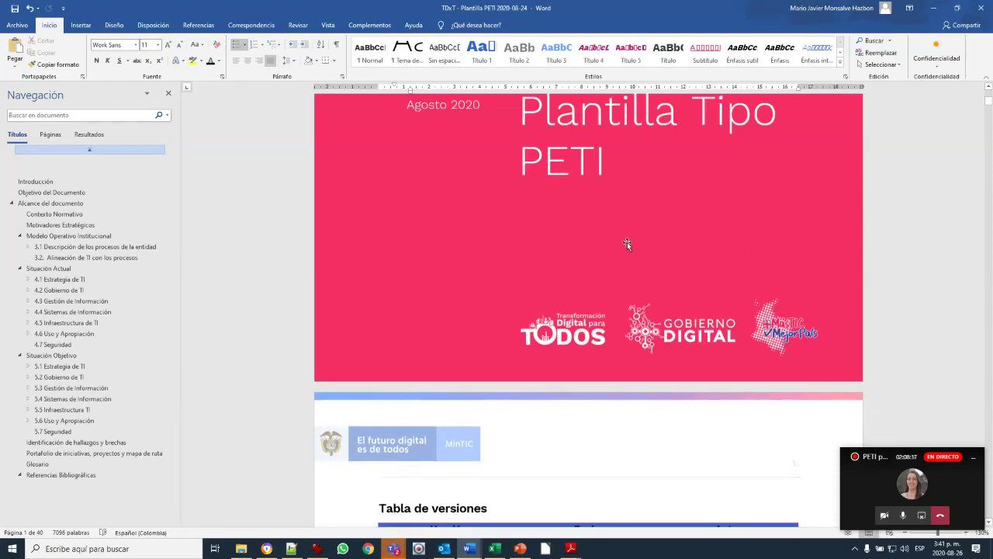
# Step: Examine the Tabla de versiones and the Tabla de Contenido down to the Situación Objetivo entries
pyautogui.scroll(-3, 627, 242)
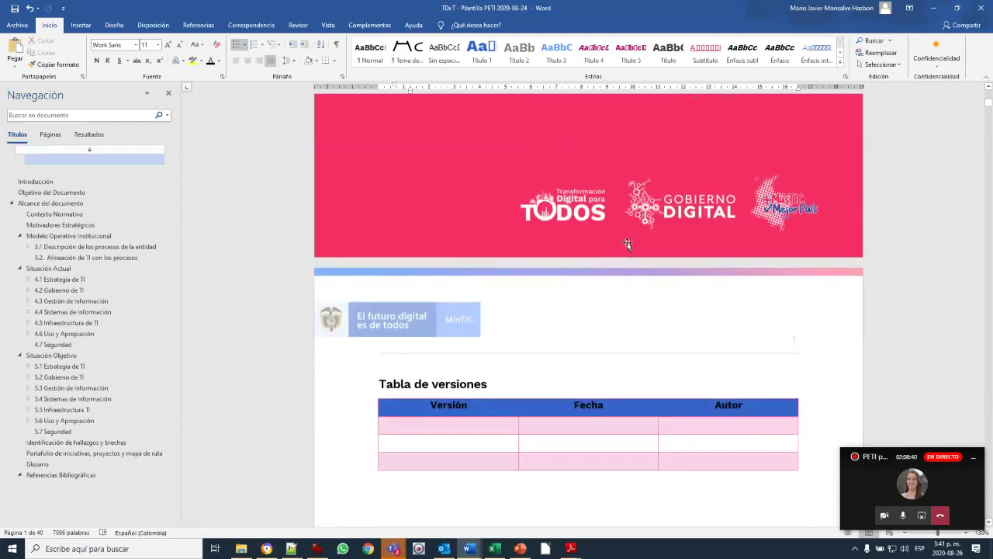
pyautogui.scroll(-5, 627, 243)
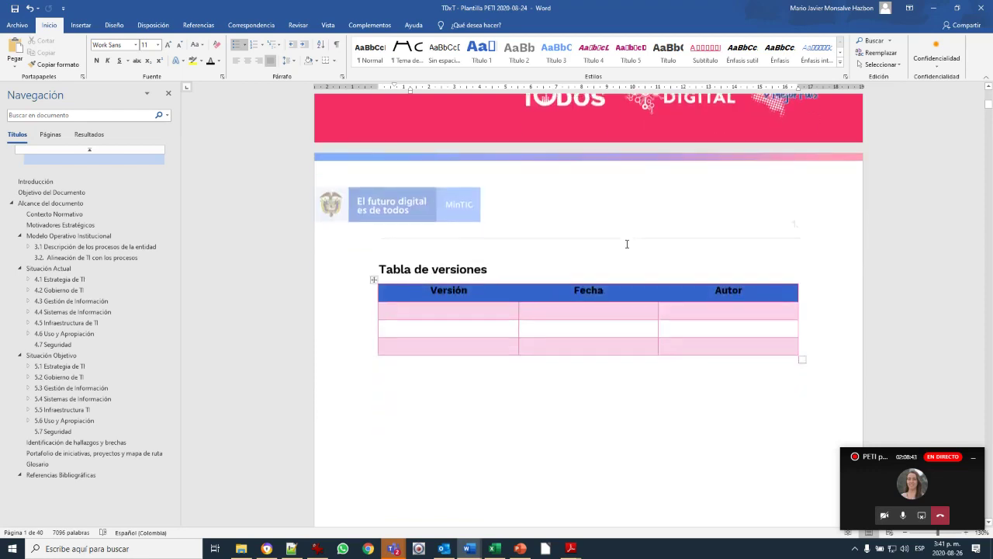
pyautogui.scroll(-10, 627, 244)
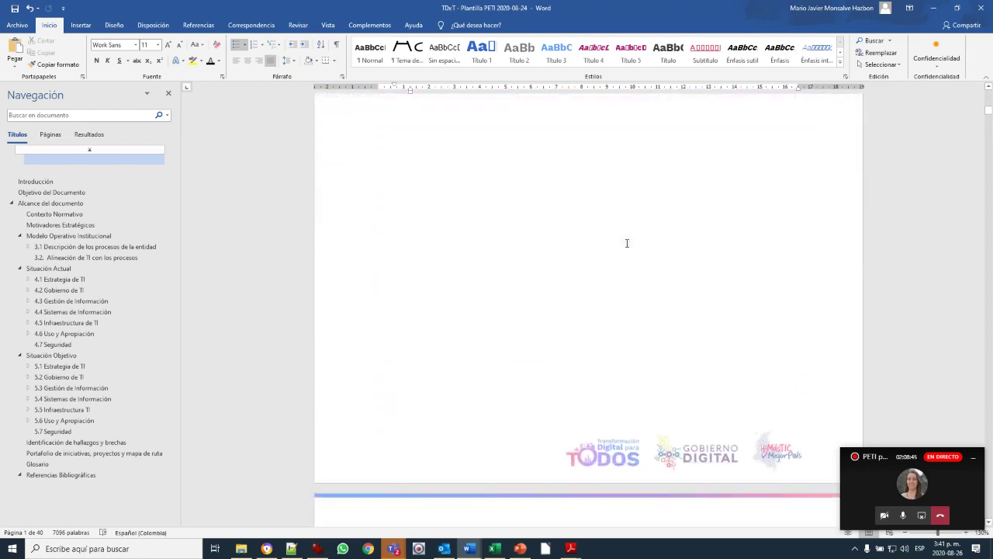
pyautogui.scroll(-3, 627, 242)
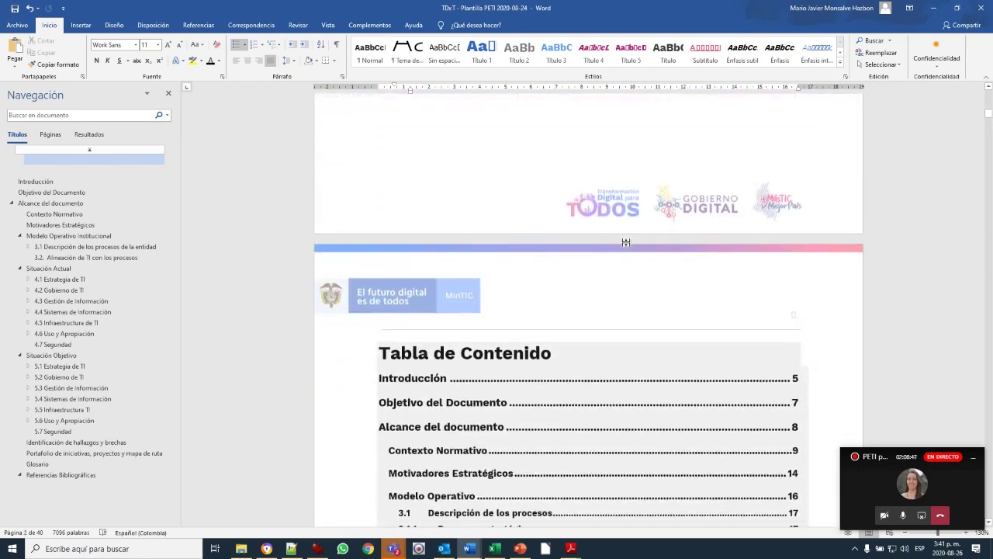
pyautogui.scroll(-2, 627, 246)
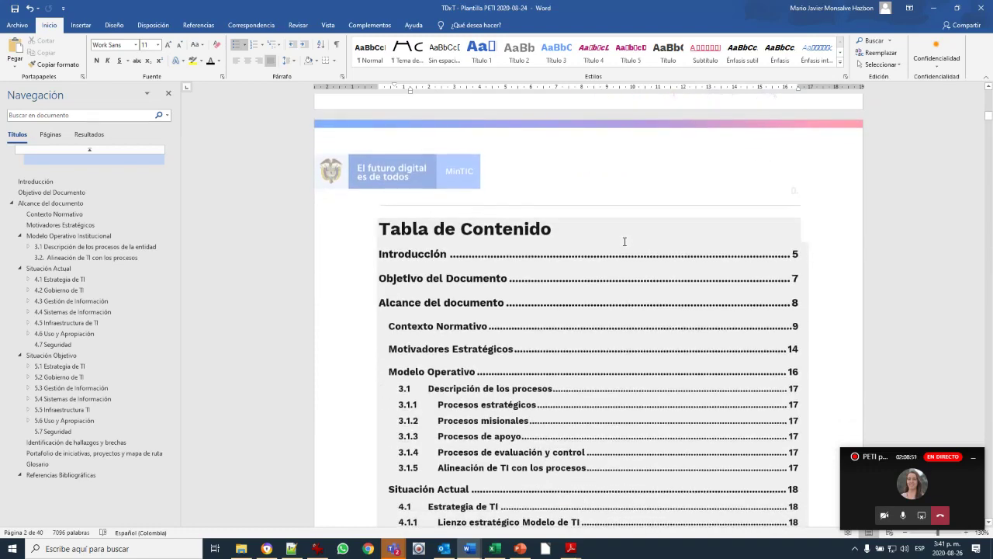
pyautogui.scroll(-3, 625, 242)
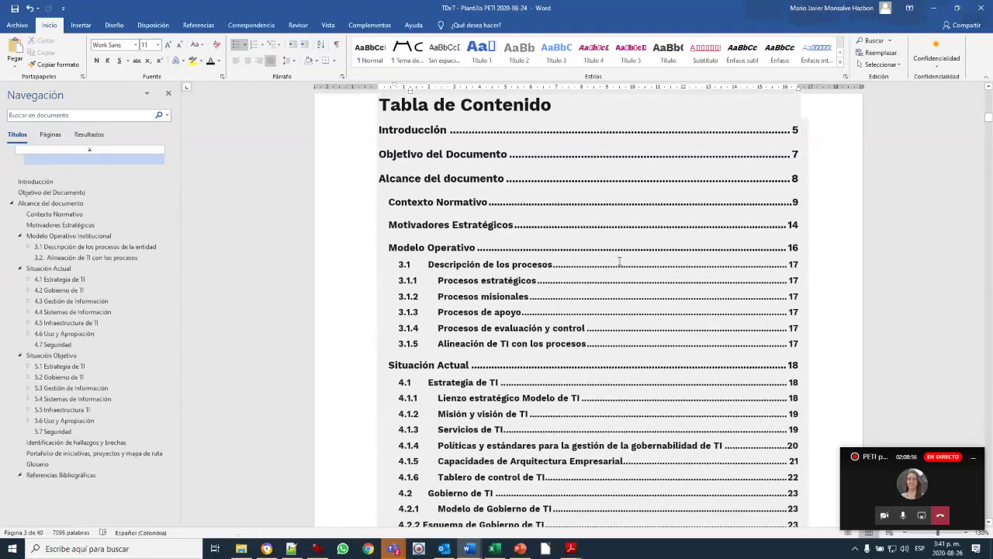
pyautogui.scroll(-2, 619, 261)
pyautogui.scroll(-10, 619, 262)
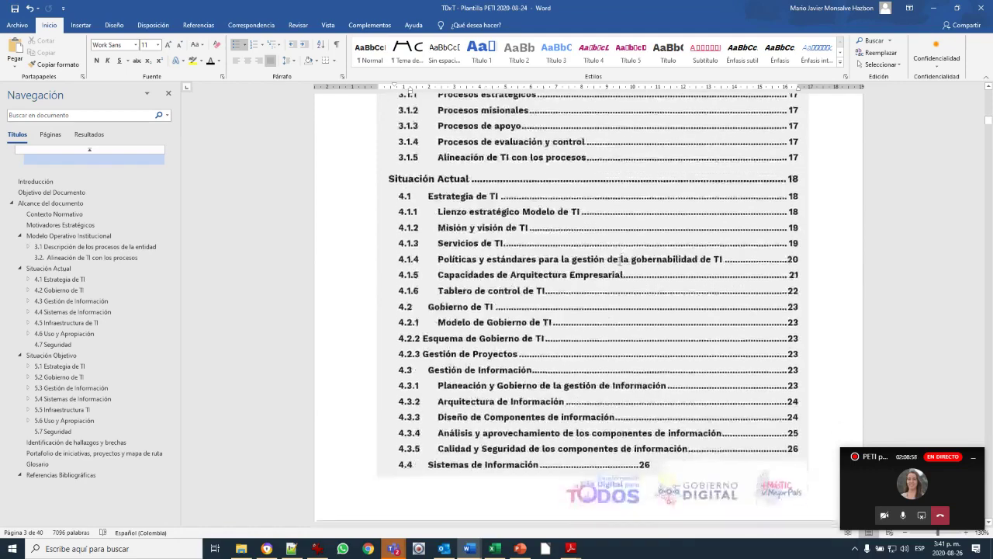
pyautogui.scroll(-3, 621, 261)
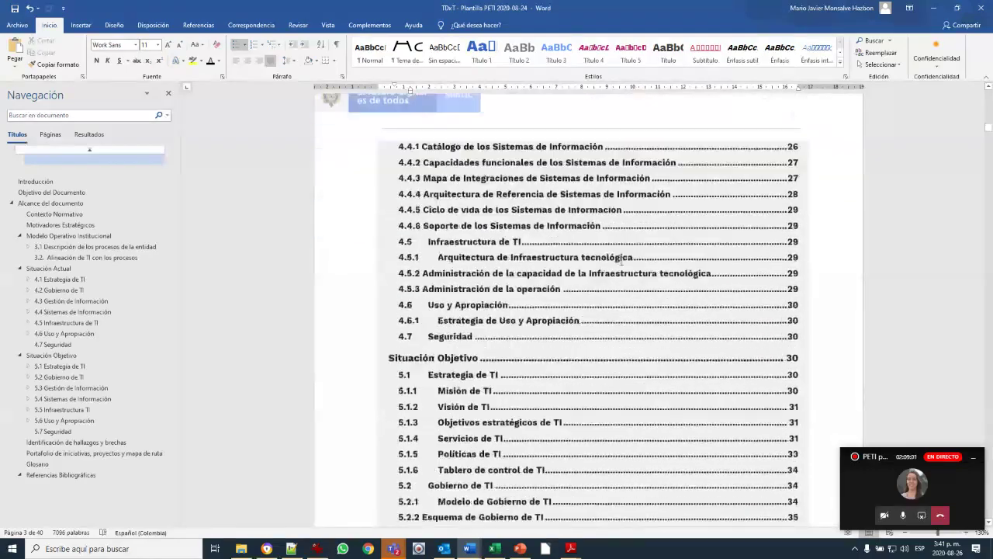
# Step: Go back to the cover page and review it again together with the Tabla de versiones
pyautogui.scroll(8, 621, 264)
pyautogui.scroll(10, 621, 268)
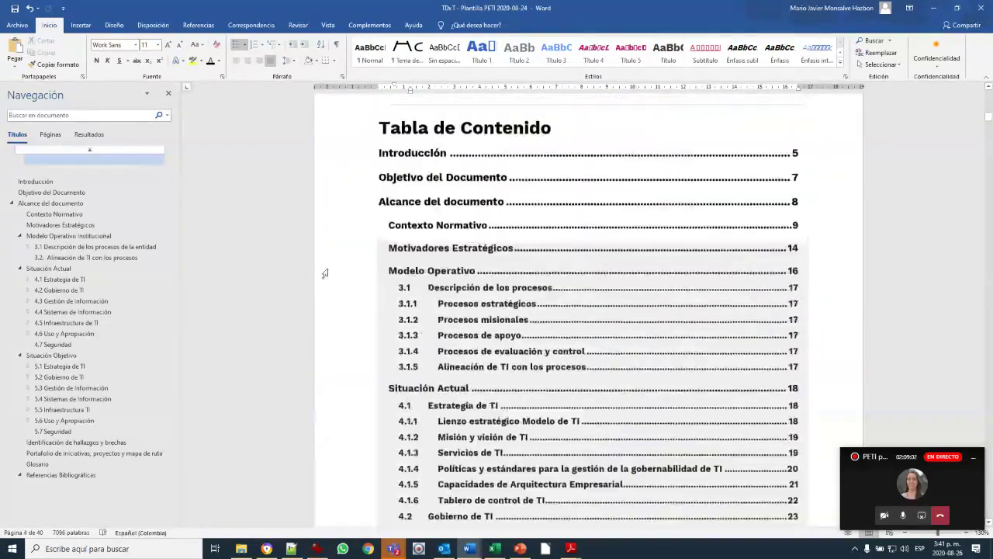
pyautogui.scroll(15, 641, 243)
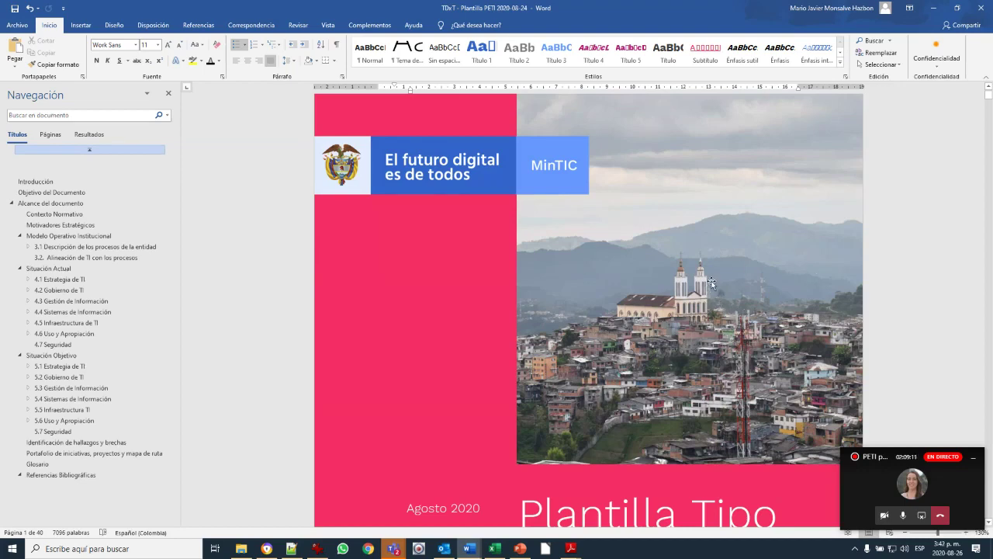
pyautogui.scroll(-5, 712, 281)
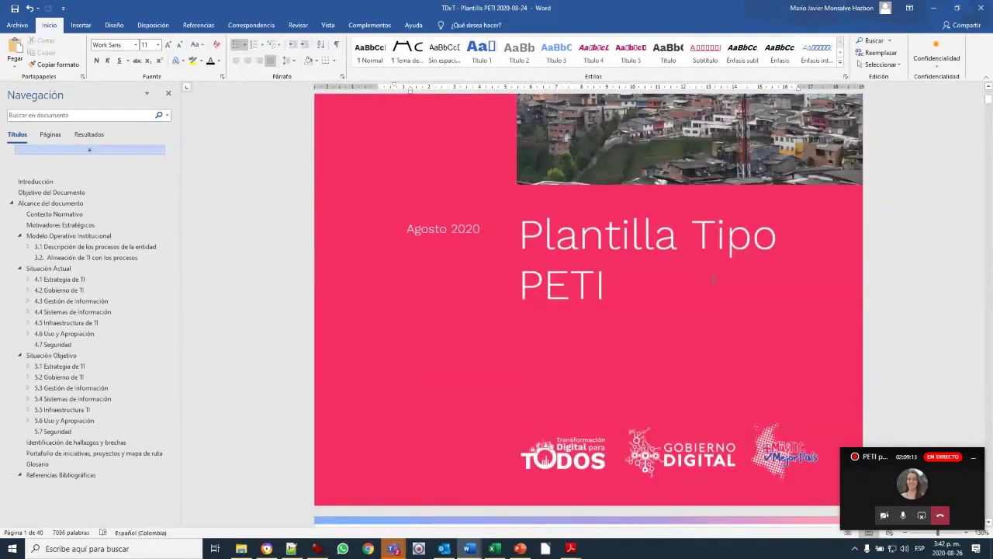
pyautogui.scroll(-10, 707, 229)
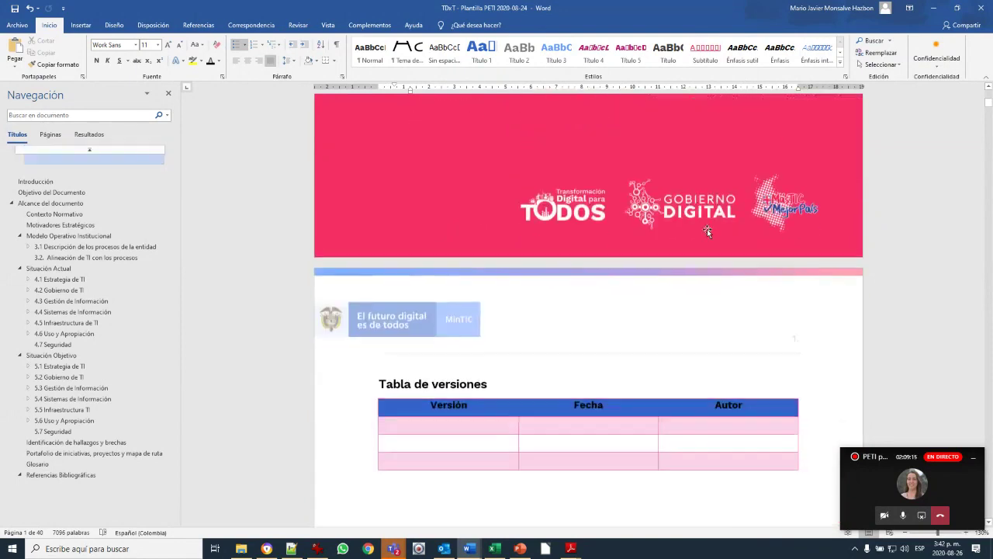
pyautogui.scroll(-1, 706, 229)
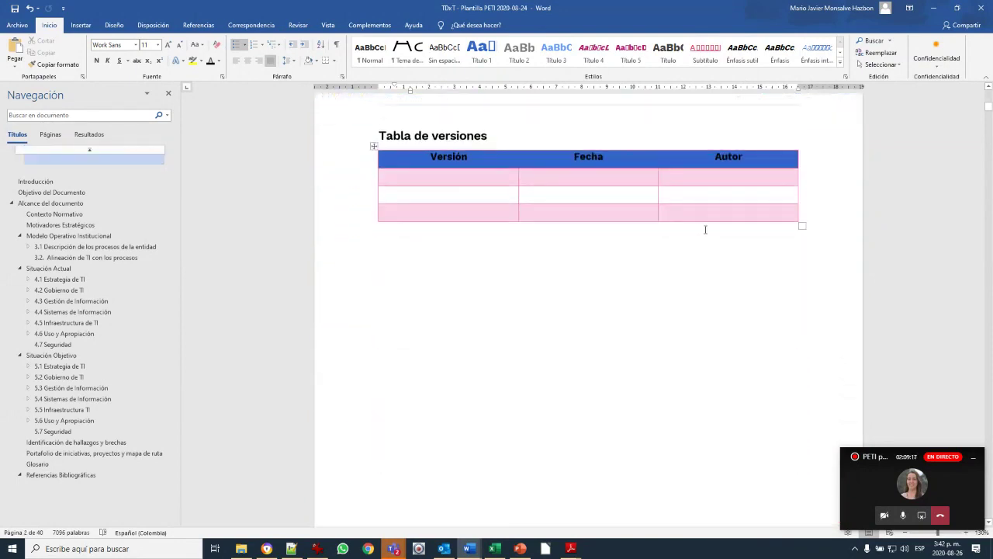
pyautogui.scroll(-5, 705, 229)
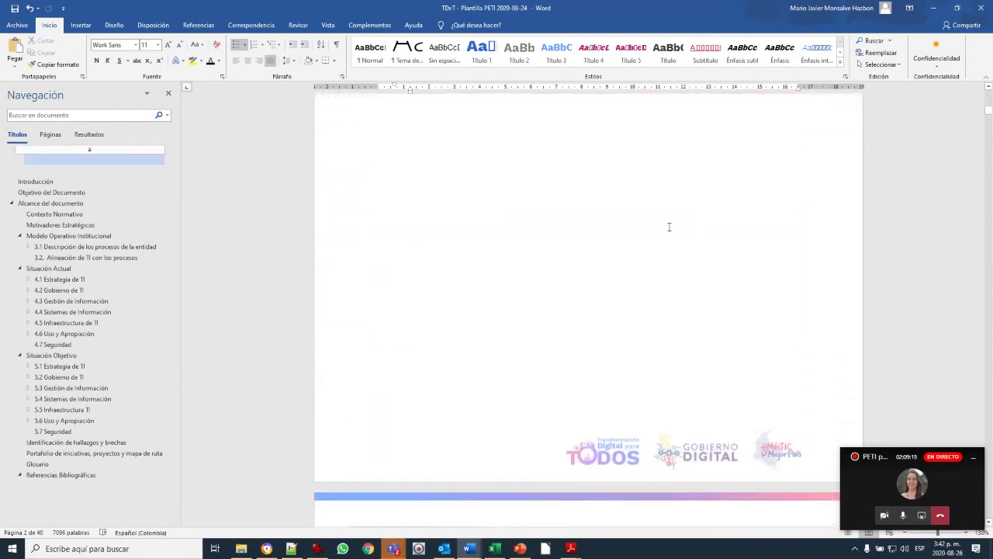
# Step: Review the Tabla de Contenido from Introducción and Objetivo del Documento through the Situación Actual and Situación Objetivo chapters
pyautogui.scroll(-5, 669, 229)
pyautogui.scroll(-8, 670, 231)
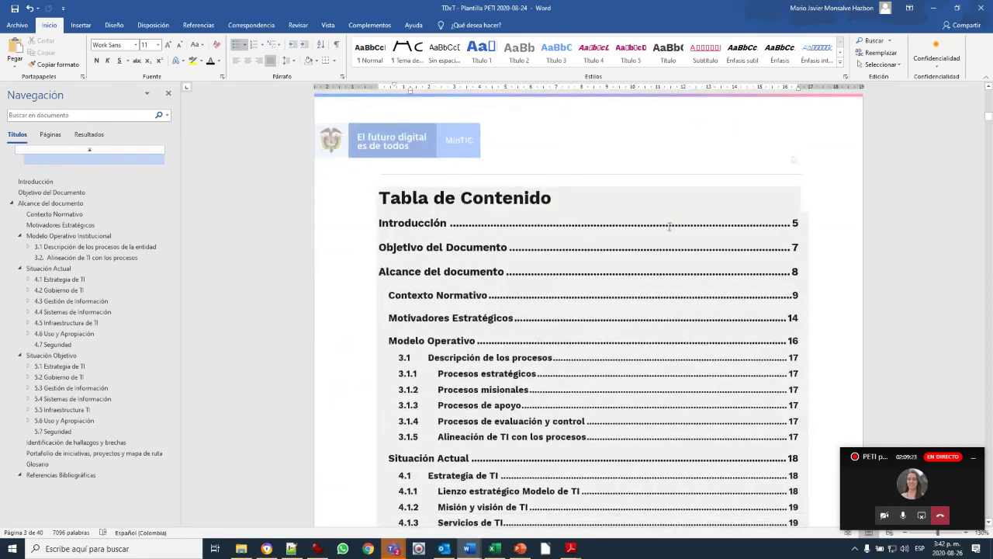
pyautogui.scroll(-2, 670, 227)
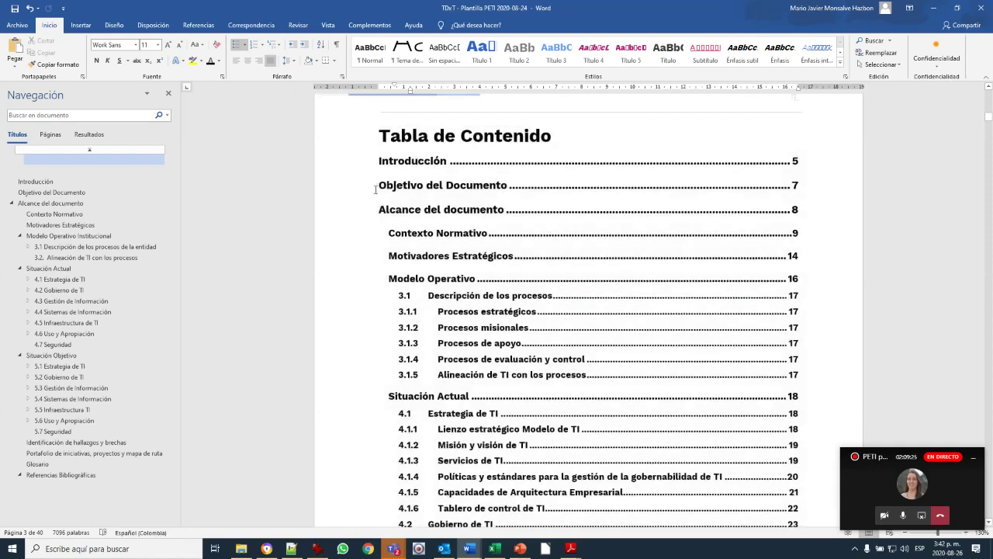
pyautogui.click(376, 188)
pyautogui.scroll(-3, 556, 225)
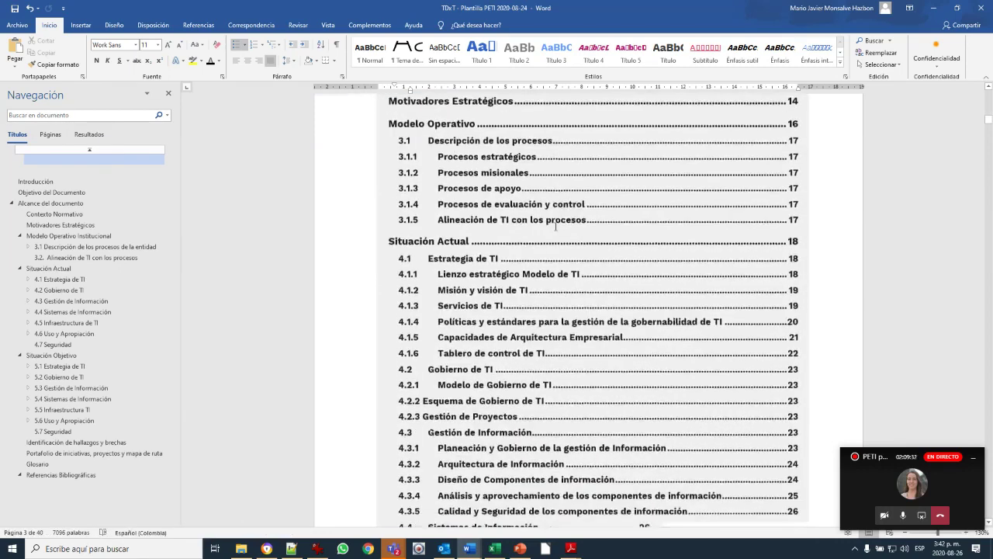
pyautogui.scroll(-9, 556, 226)
pyautogui.scroll(-20, 555, 227)
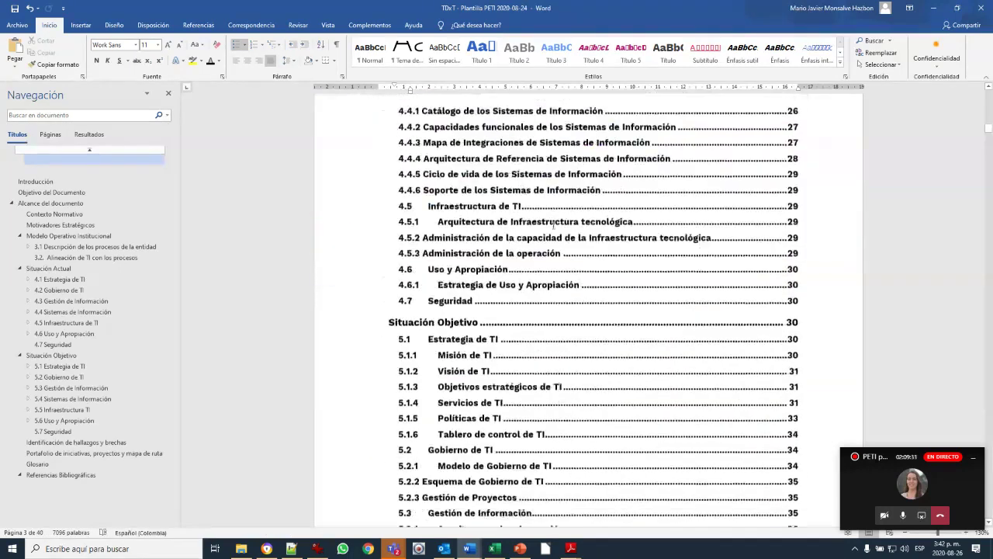
# Step: Examine the Introducción section down to the Objetivo del Documento heading and return to its beginning
pyautogui.scroll(-5, 557, 224)
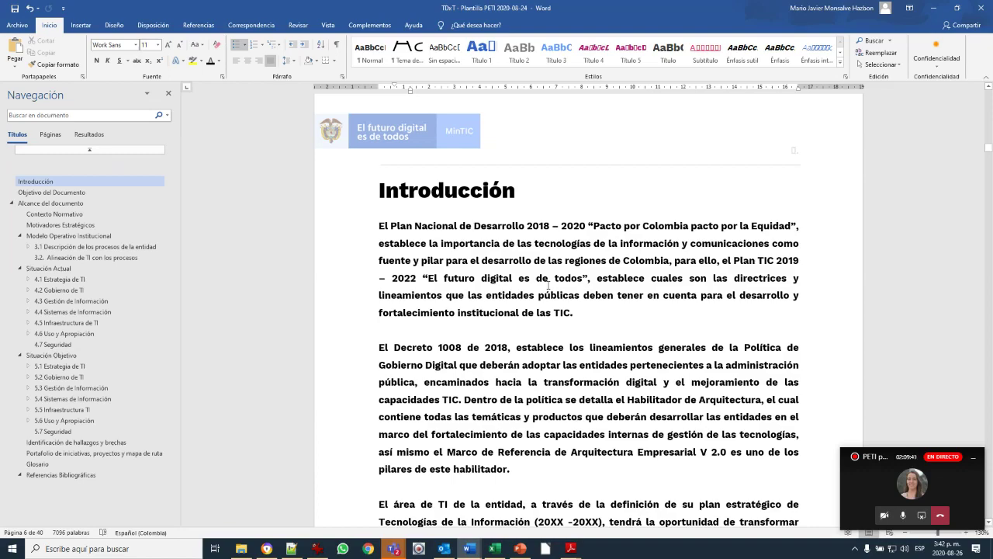
pyautogui.scroll(-3, 549, 287)
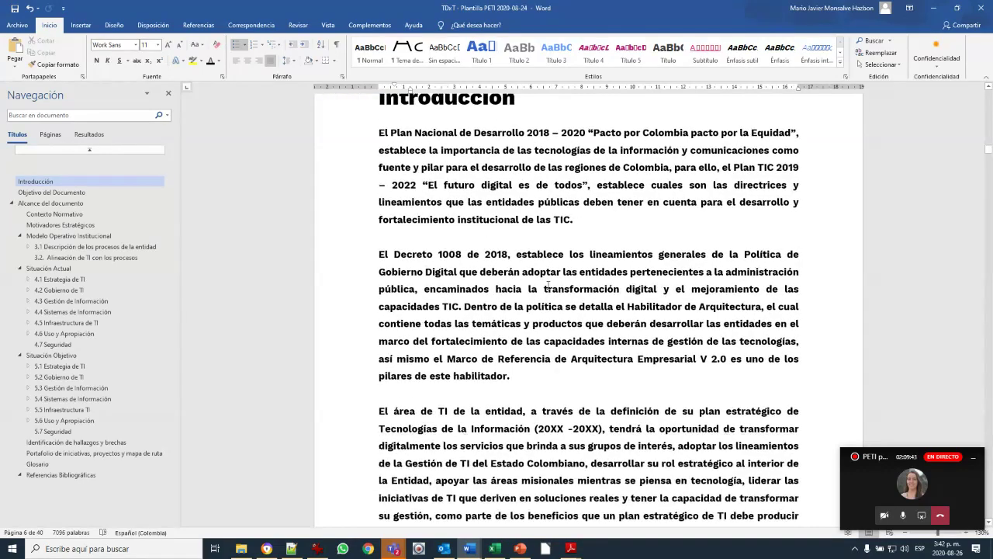
pyautogui.scroll(-10, 548, 285)
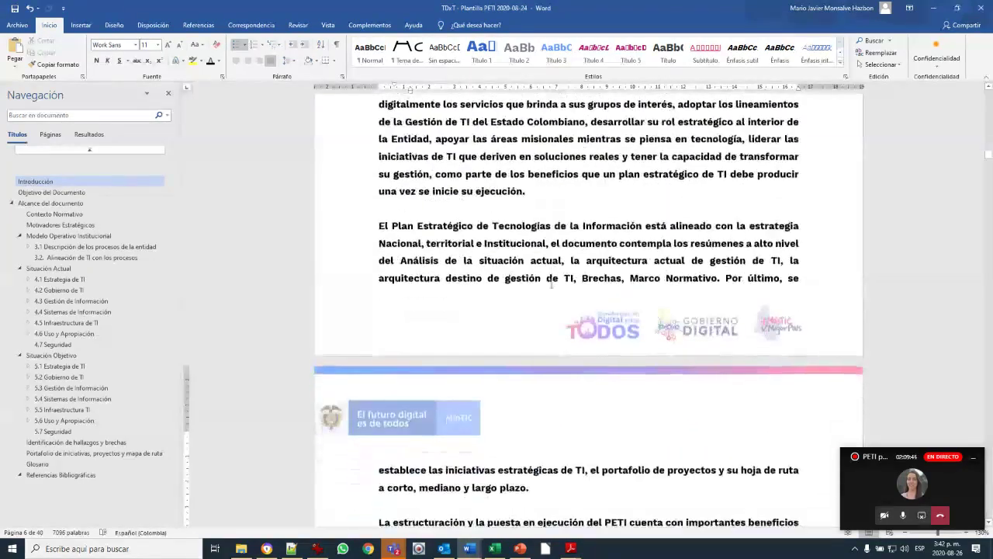
pyautogui.scroll(-5, 552, 285)
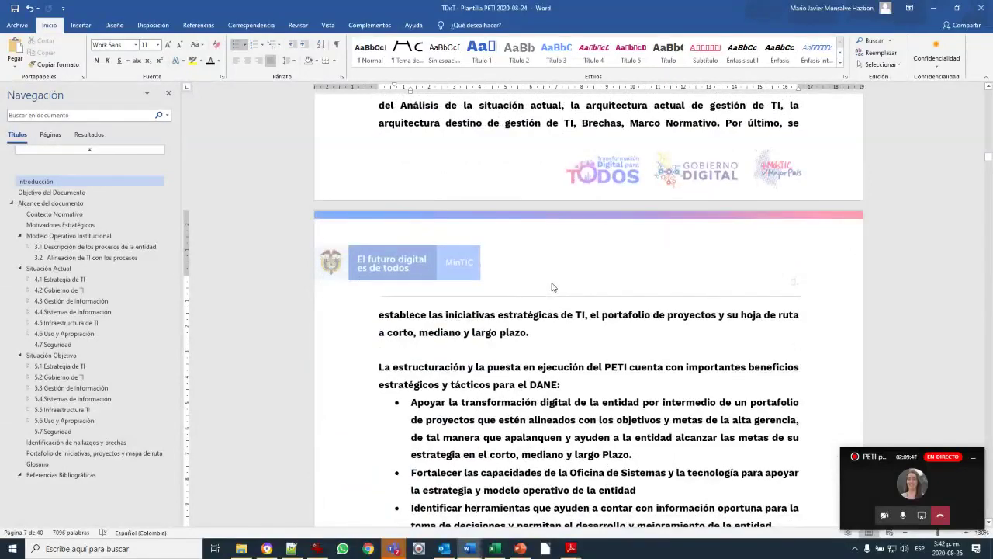
pyautogui.scroll(-12, 552, 286)
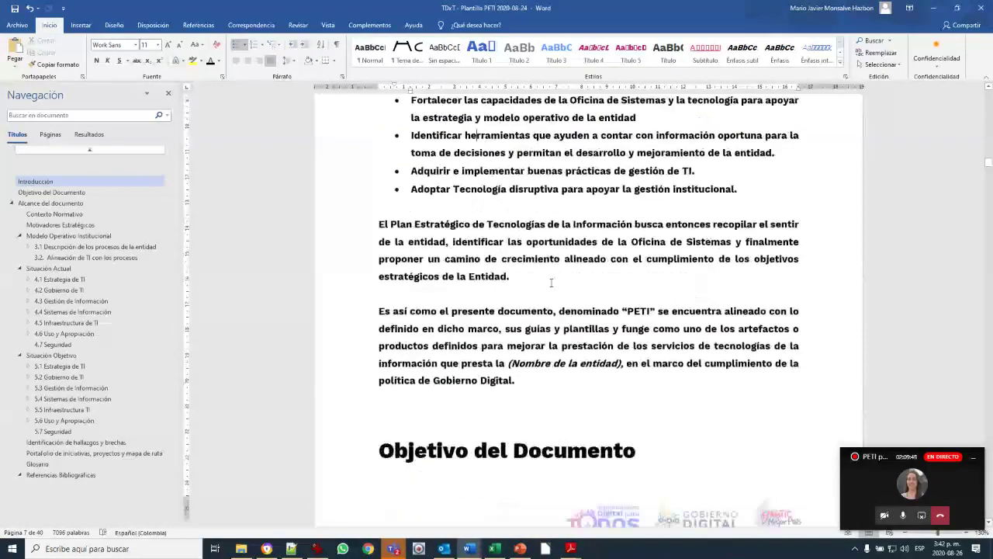
pyautogui.scroll(-4, 552, 282)
pyautogui.scroll(20, 552, 283)
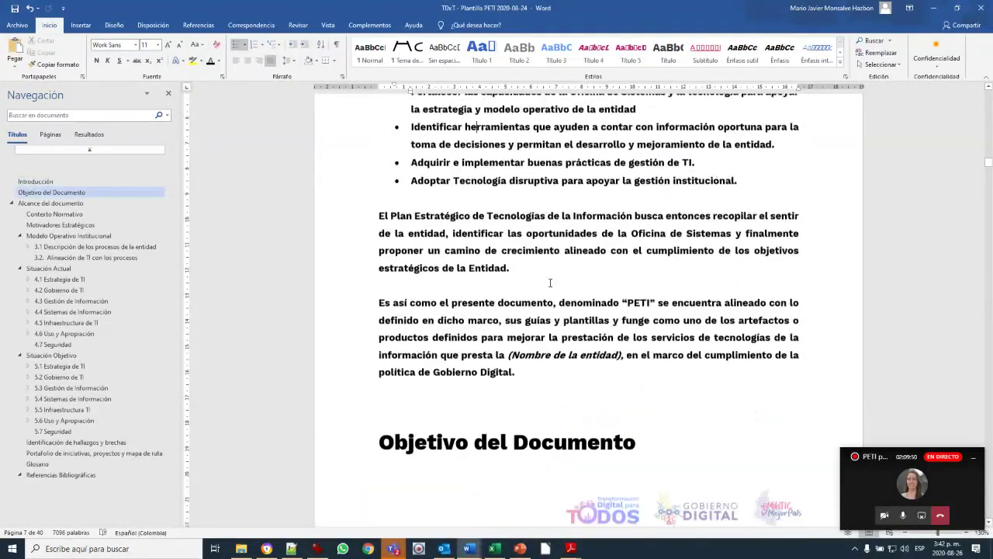
pyautogui.scroll(3, 552, 278)
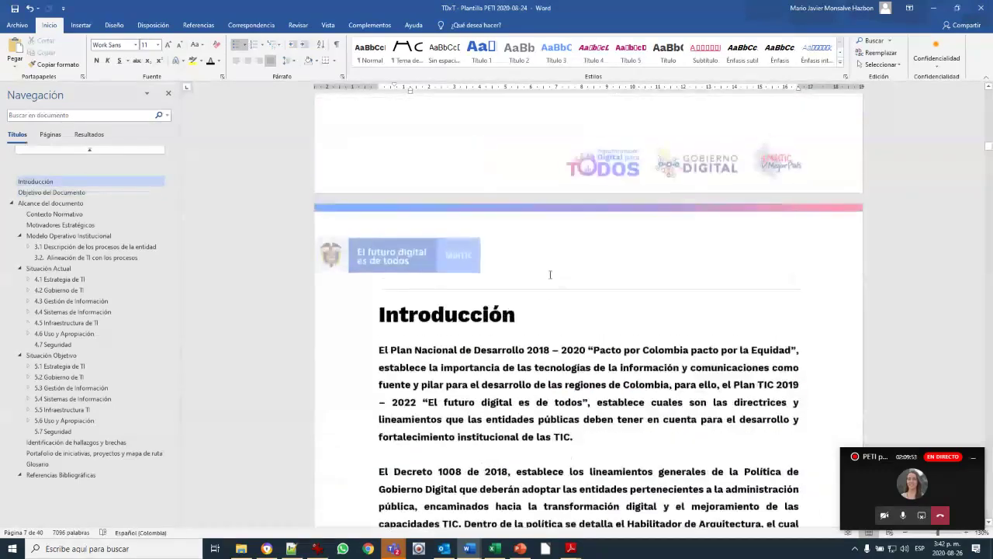
# Step: Reread the Introducción, including the list of PETI benefits, and continue through Objetivo del Documento to Alcance del documento
pyautogui.scroll(-11, 552, 277)
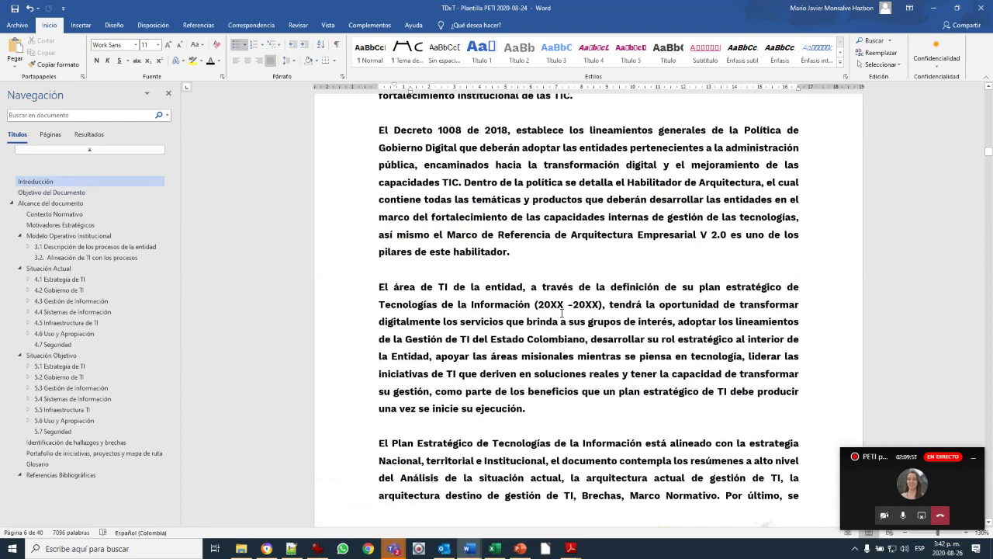
pyautogui.scroll(-10, 562, 311)
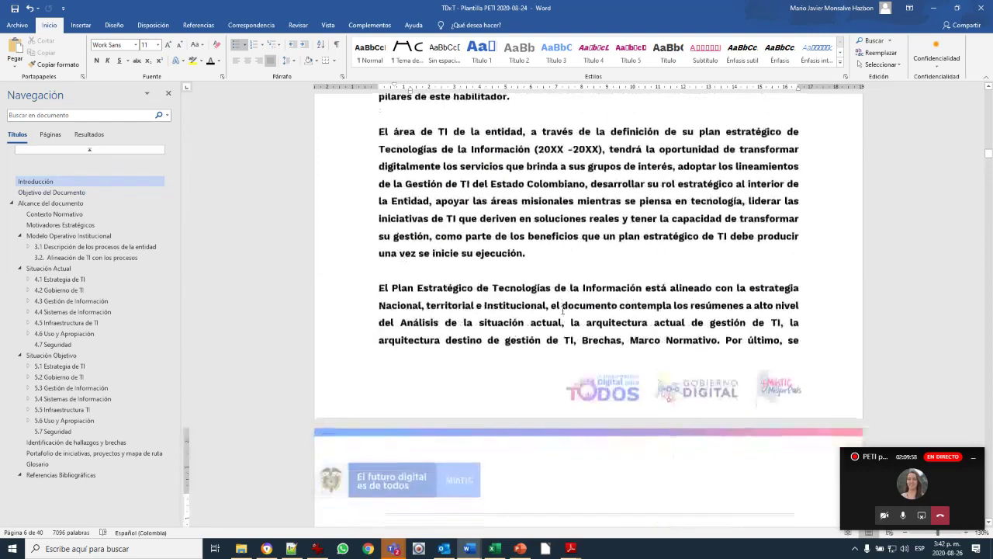
pyautogui.scroll(-1, 564, 309)
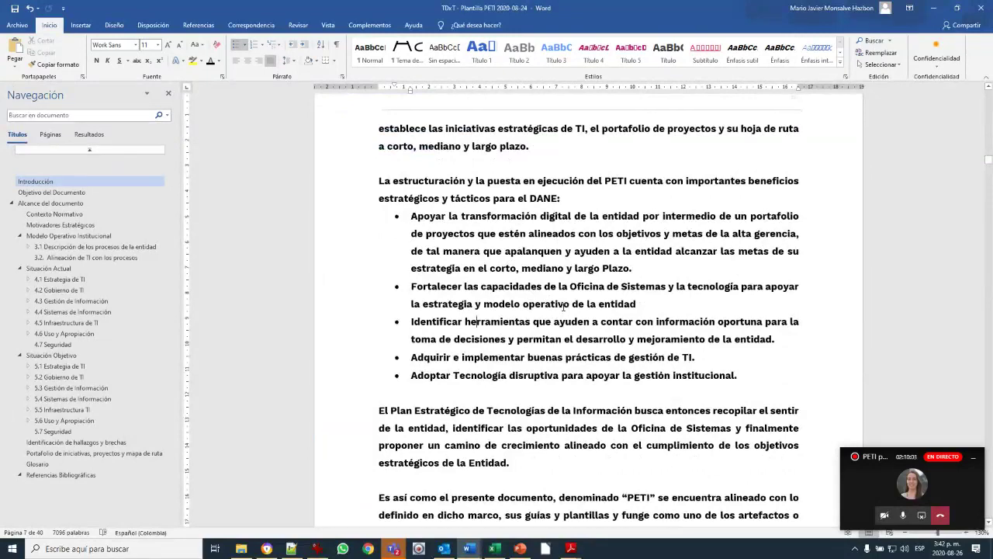
pyautogui.scroll(-3, 564, 309)
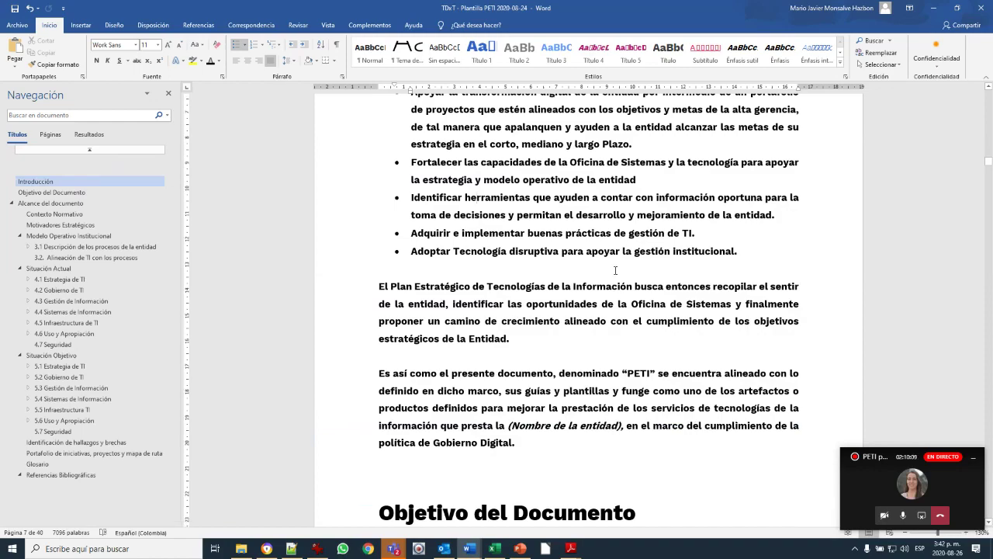
pyautogui.scroll(-7, 615, 272)
pyautogui.scroll(-10, 615, 273)
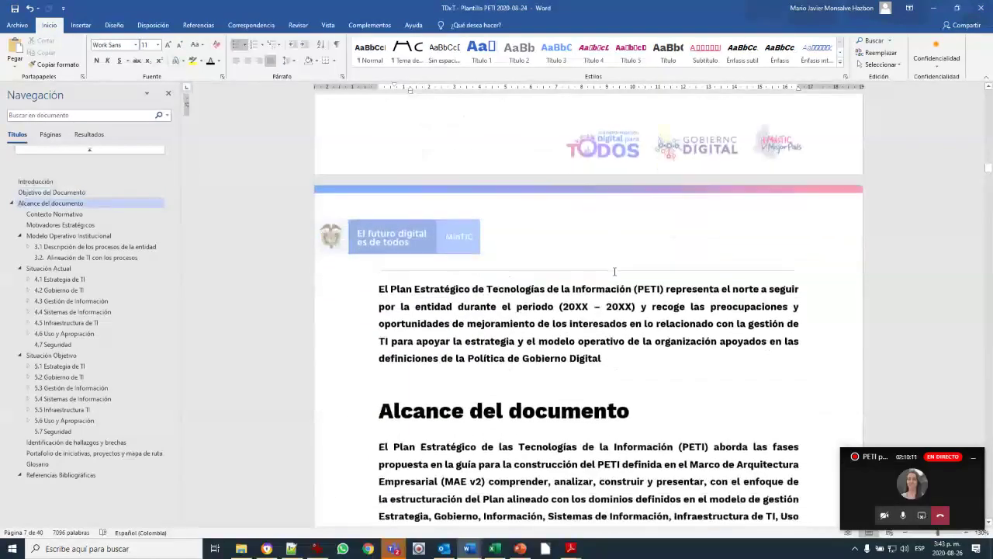
# Step: Examine the Contexto Normativo section and the first rows of its Marco Normativo table
pyautogui.scroll(-5, 614, 272)
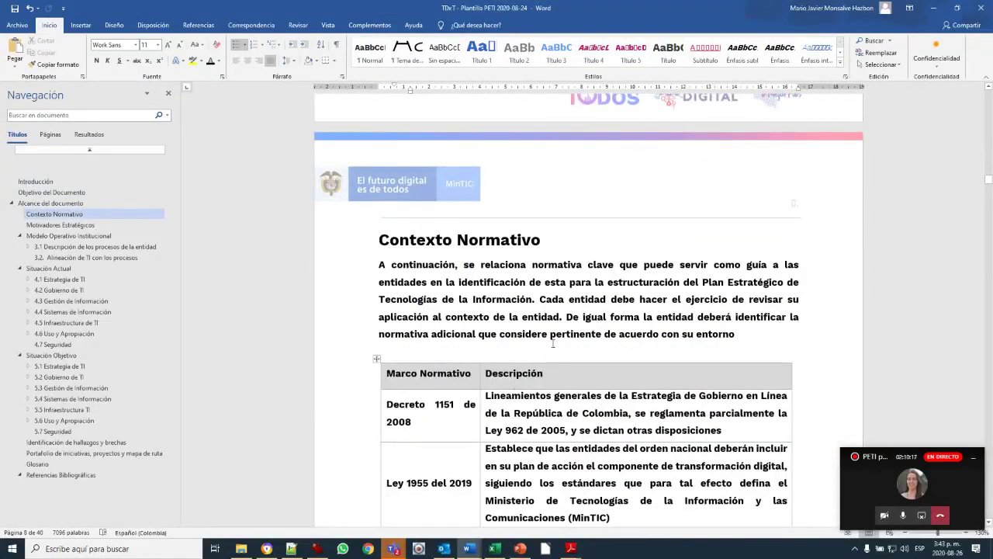
pyautogui.scroll(8, 548, 298)
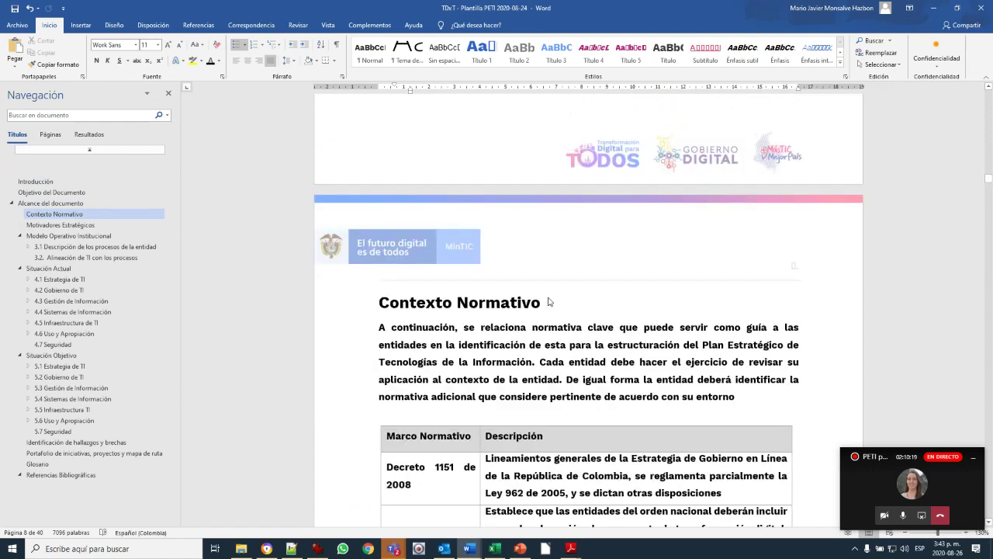
pyautogui.scroll(-10, 548, 298)
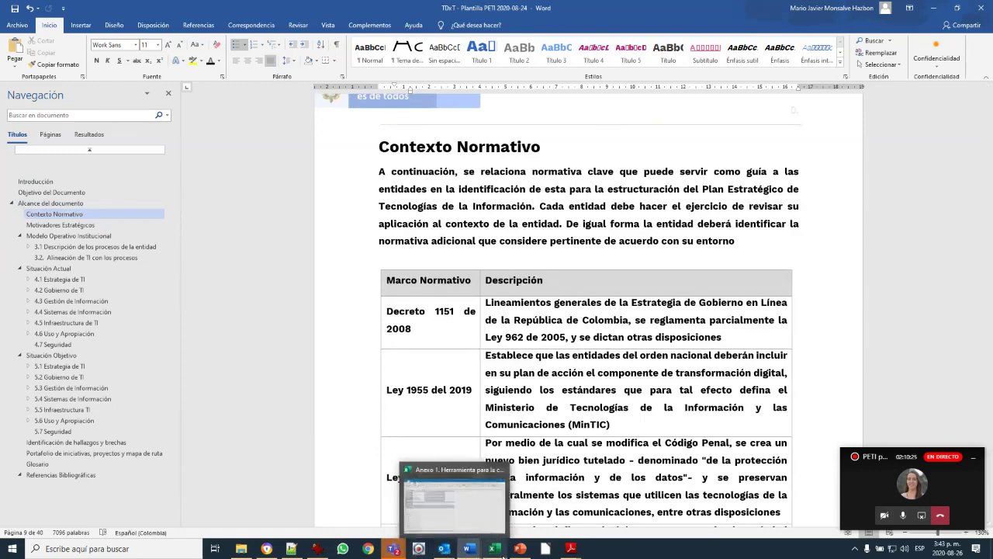
# Step: Switch to the Anexo 1 workbook in Excel and review its Contenido and Sesión 1 sheets
pyautogui.moveTo(495, 551)
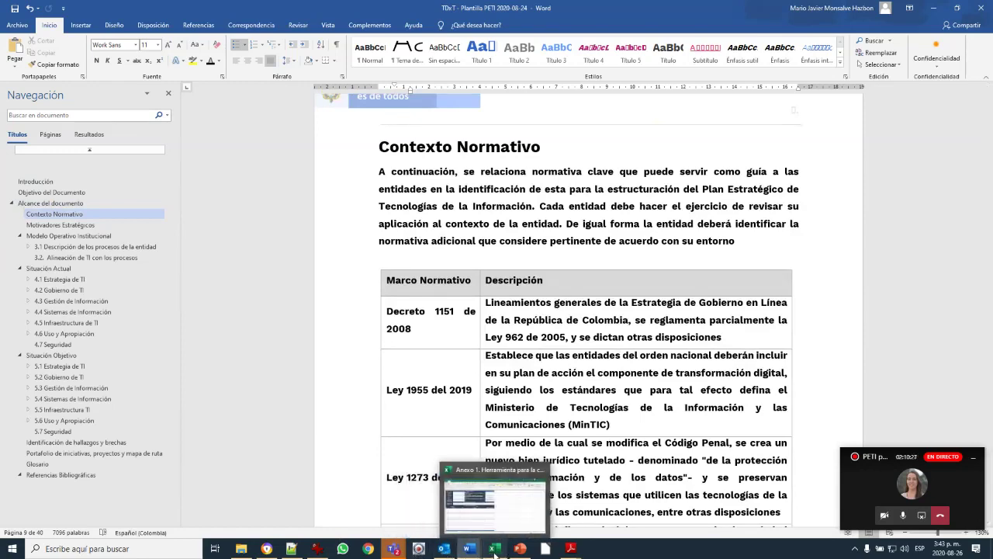
pyautogui.click(495, 552)
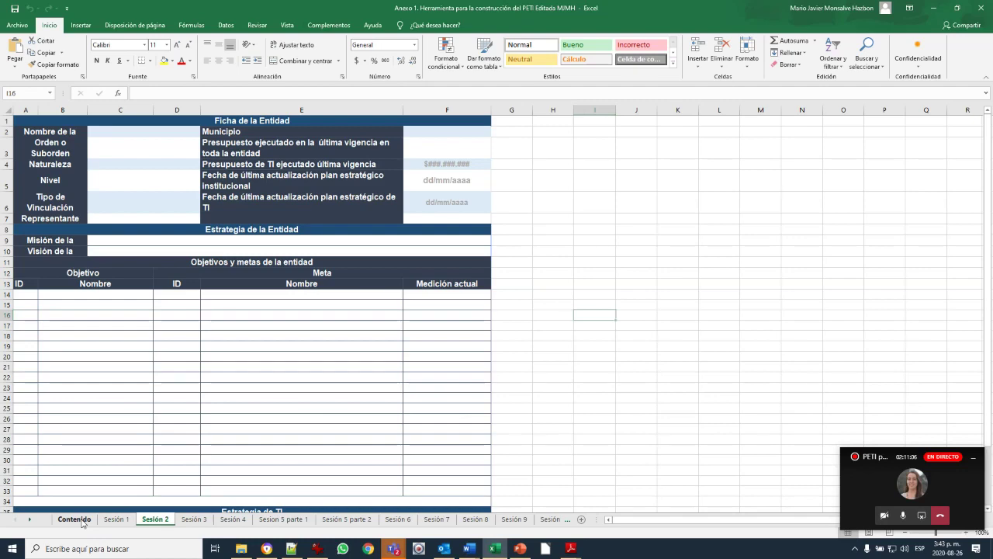
pyautogui.click(74, 520)
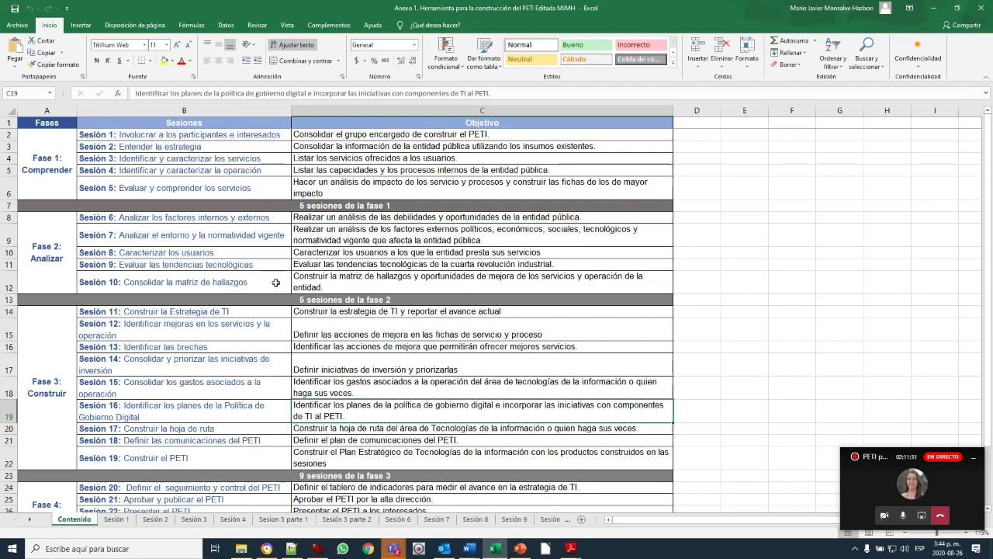
pyautogui.click(115, 519)
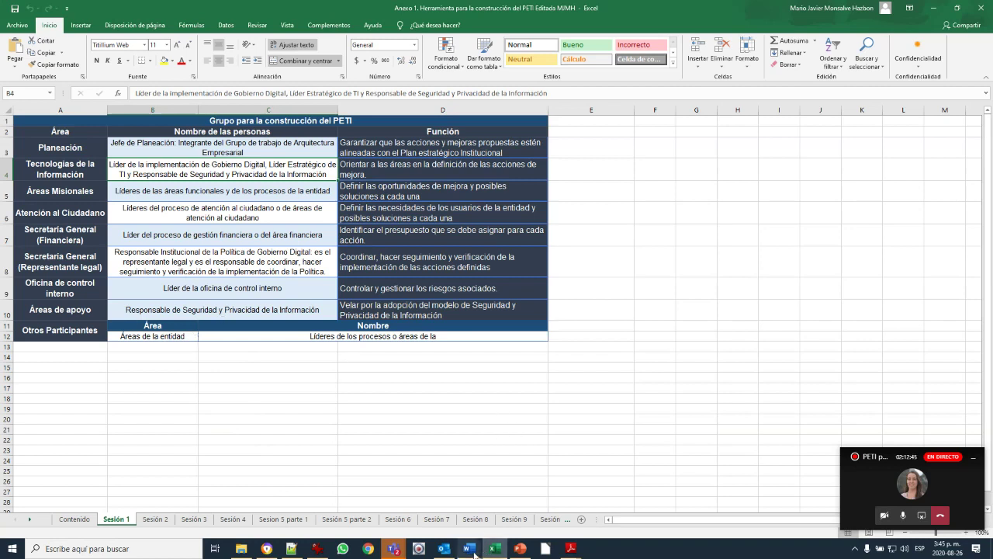
# Step: Switch back to the PETI template in Word and review the Contexto Normativo introduction and table again
pyautogui.moveTo(474, 554)
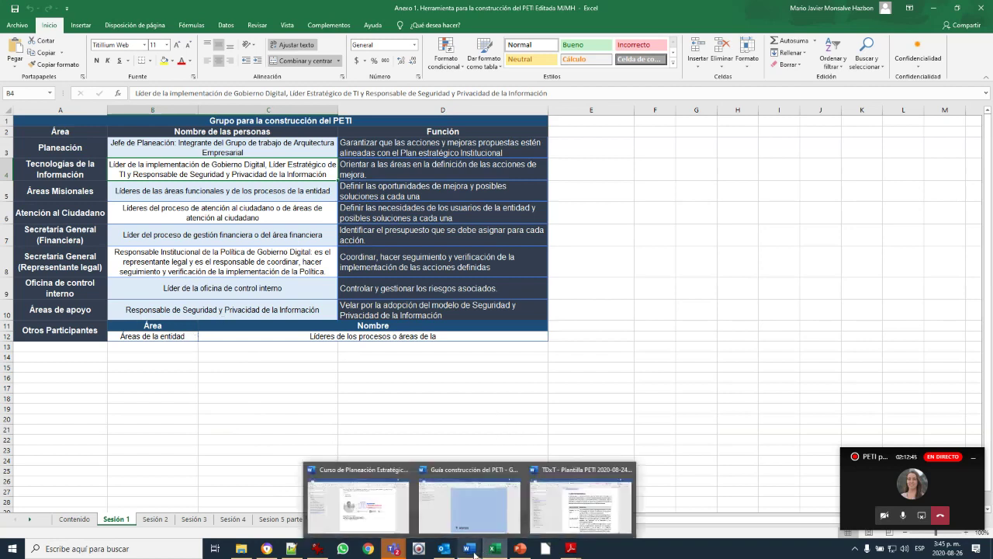
pyautogui.click(616, 490)
pyautogui.scroll(3, 548, 165)
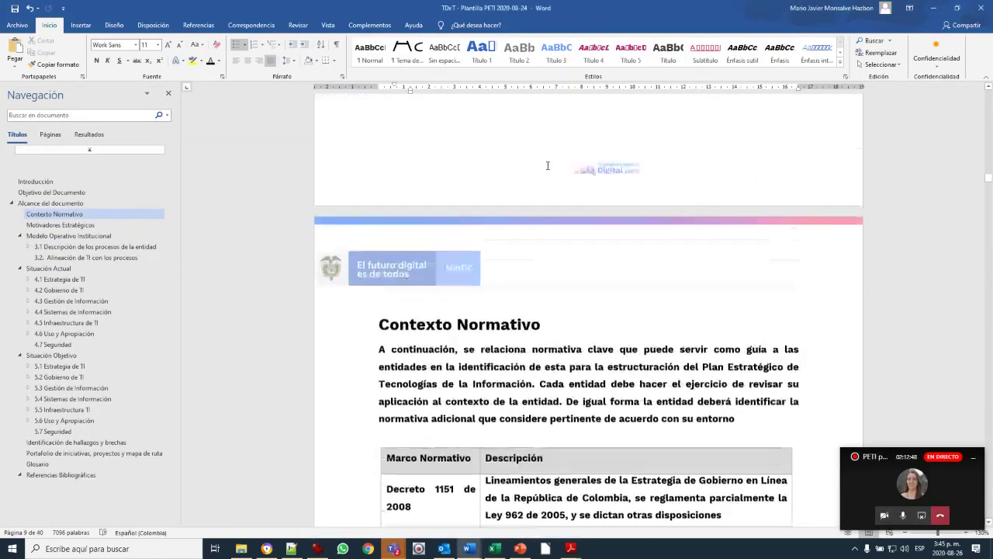
pyautogui.scroll(3, 548, 165)
pyautogui.scroll(-4, 548, 165)
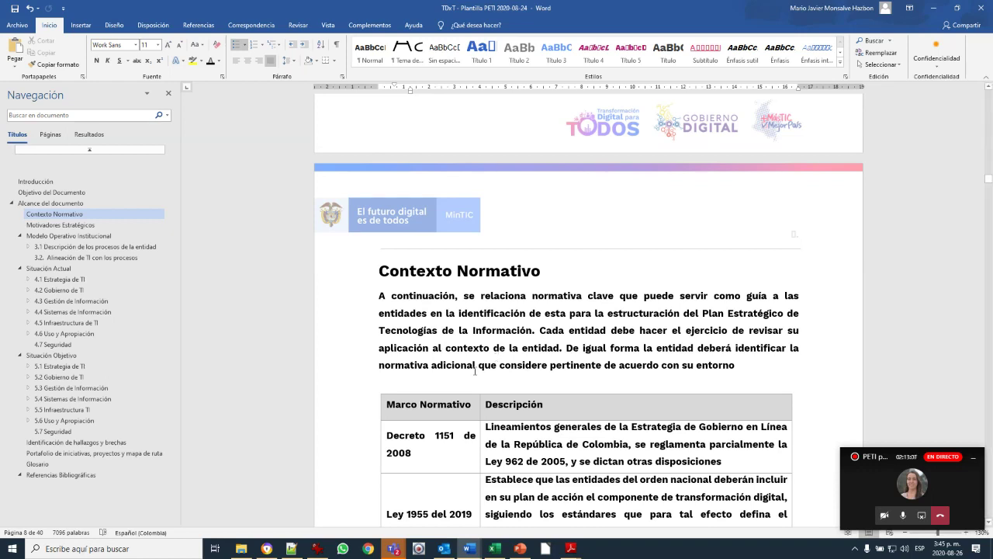
# Step: Return to the Anexo 1 workbook in Excel, check the session list on Contenido and show the Sesión 2 sheet
pyautogui.moveTo(496, 553)
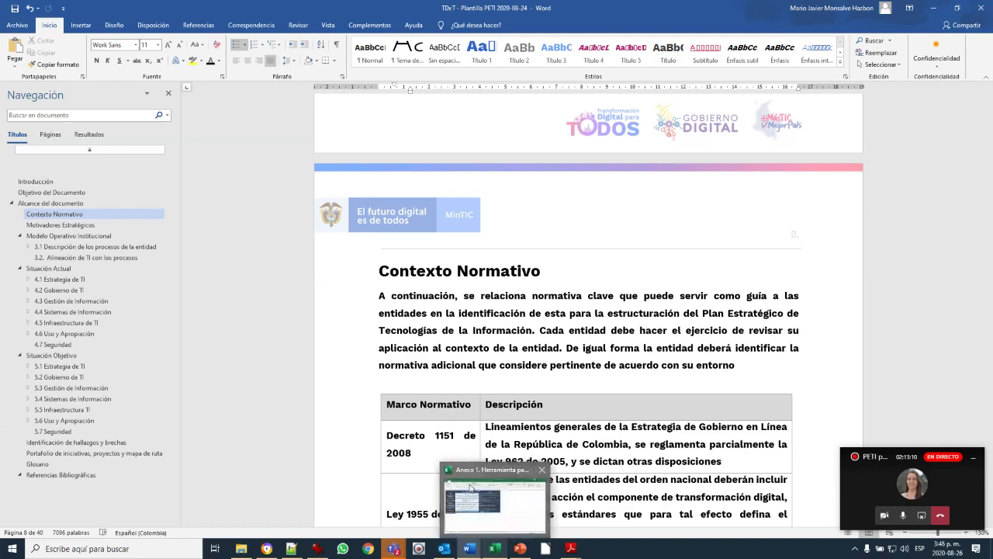
pyautogui.click(471, 487)
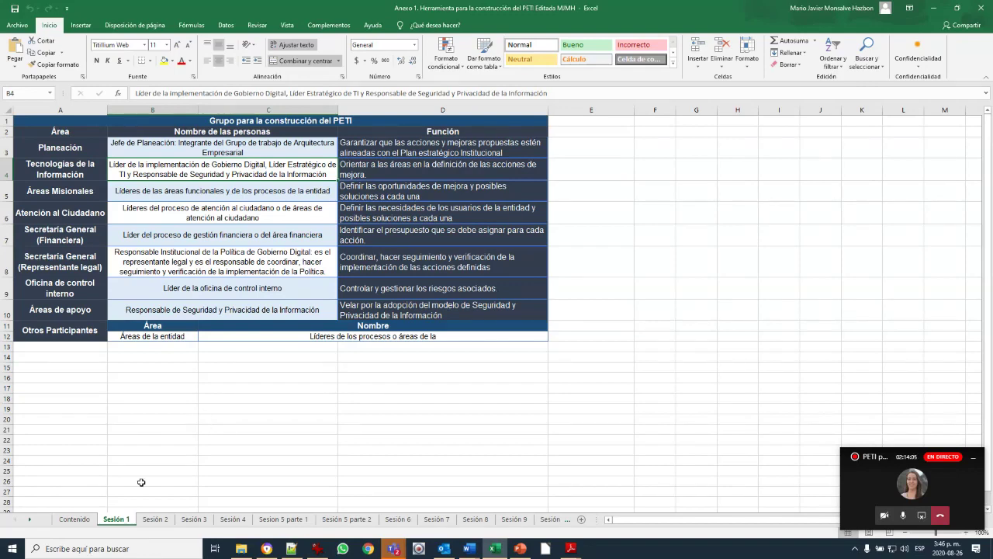
pyautogui.click(76, 522)
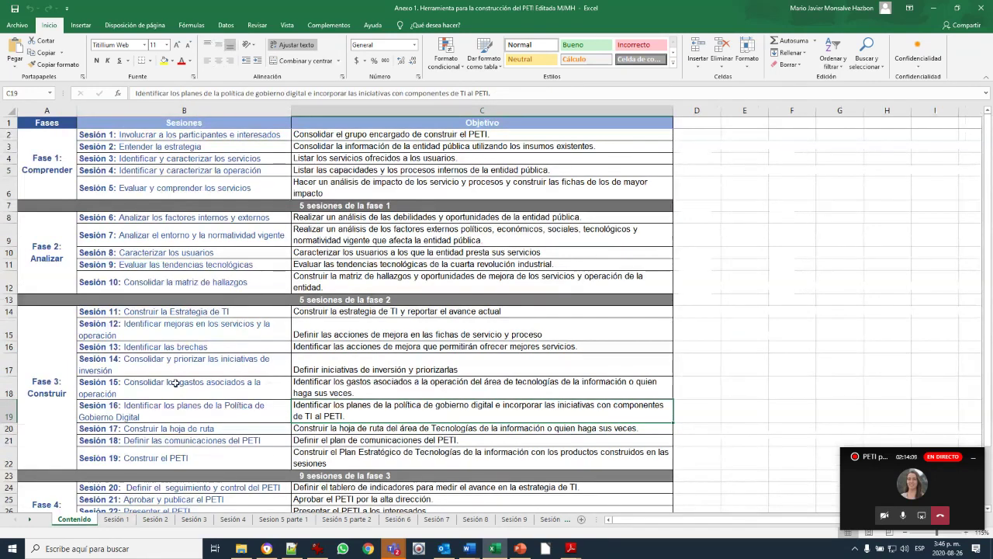
pyautogui.click(155, 520)
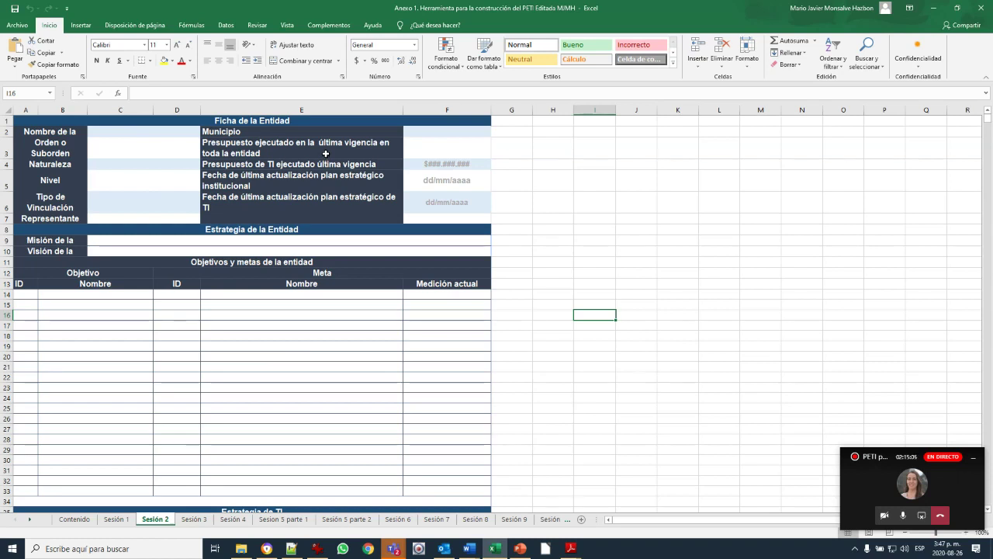
# Step: Try entering 22222222 as the entity's total executed budget and 2222222 as its executed TI budget, discarding both entries
pyautogui.click(445, 147)
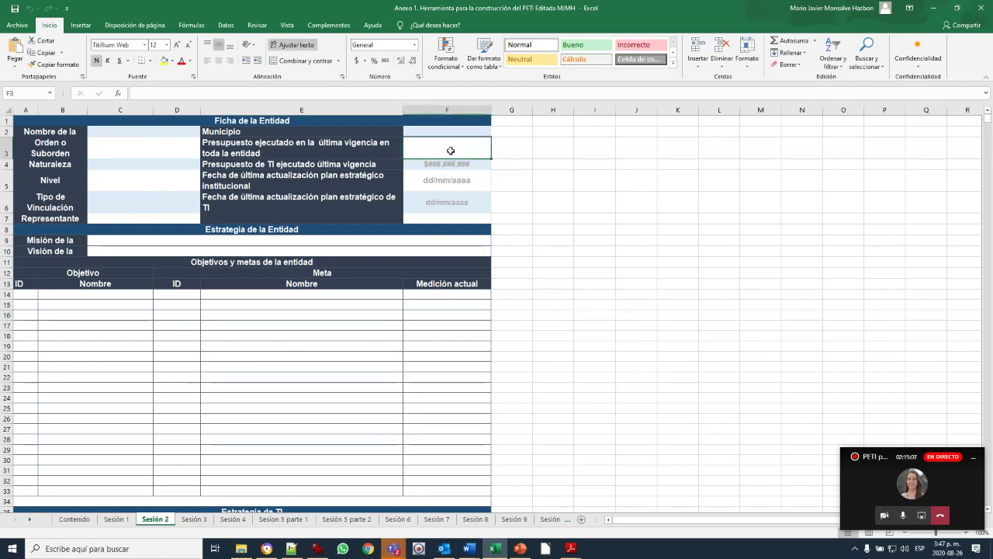
pyautogui.write('22222222')
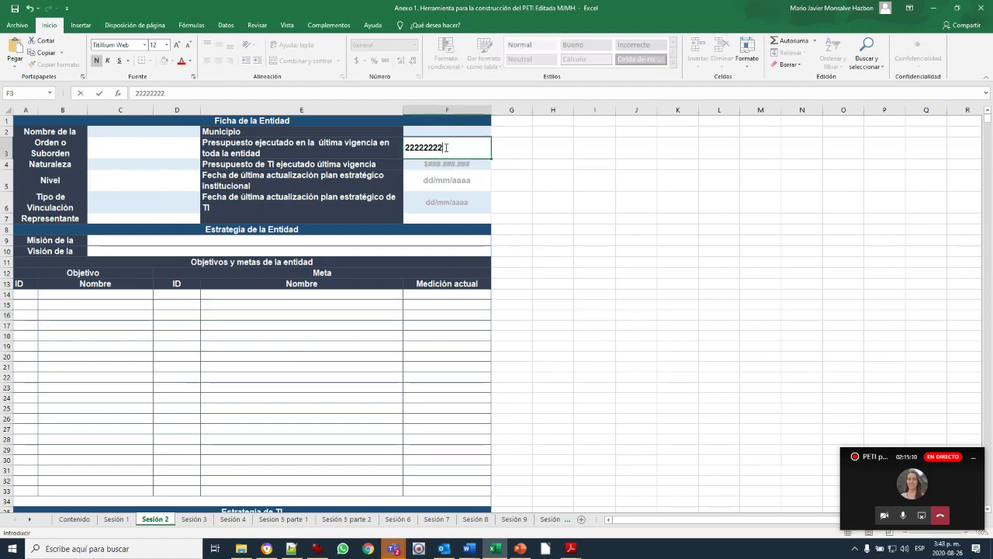
pyautogui.press('Escape')
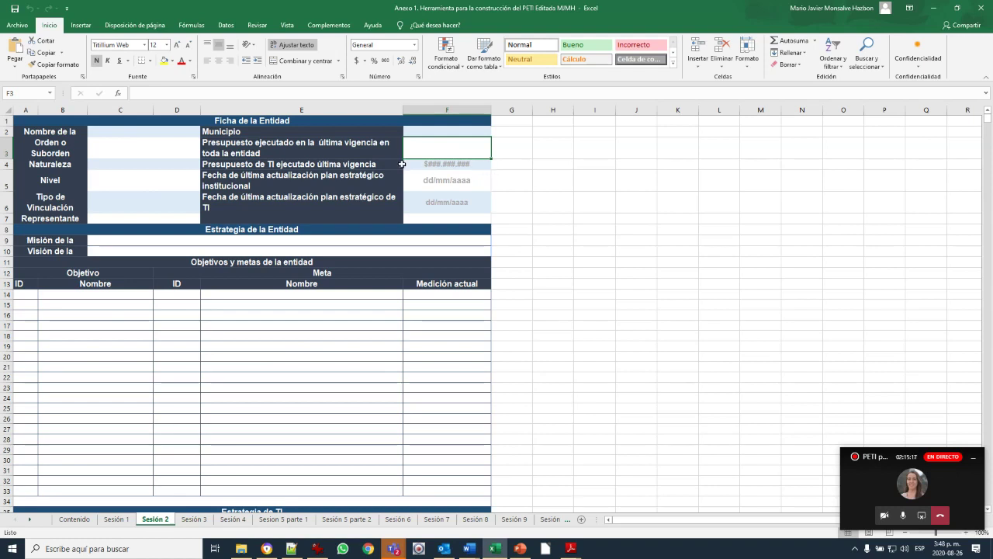
pyautogui.click(445, 164)
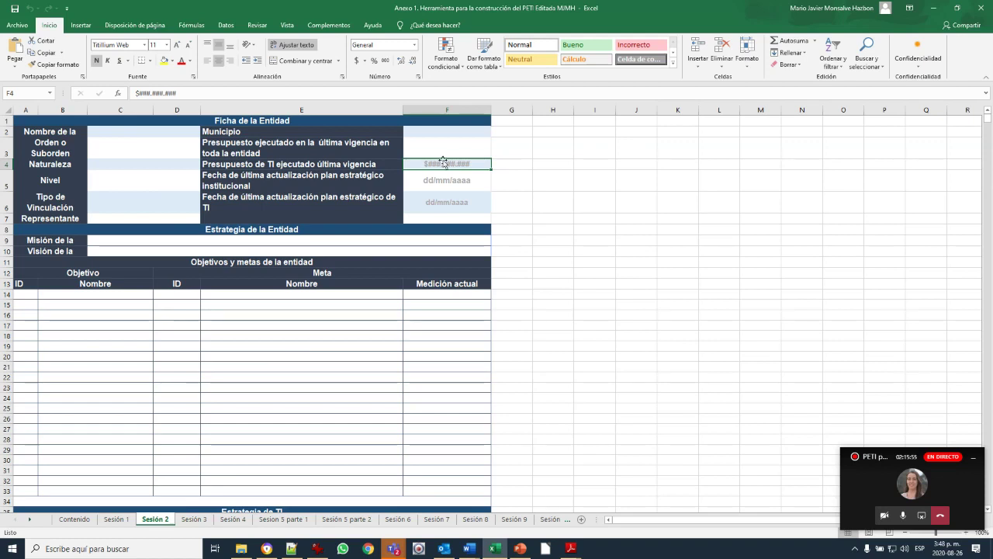
pyautogui.write('2222222')
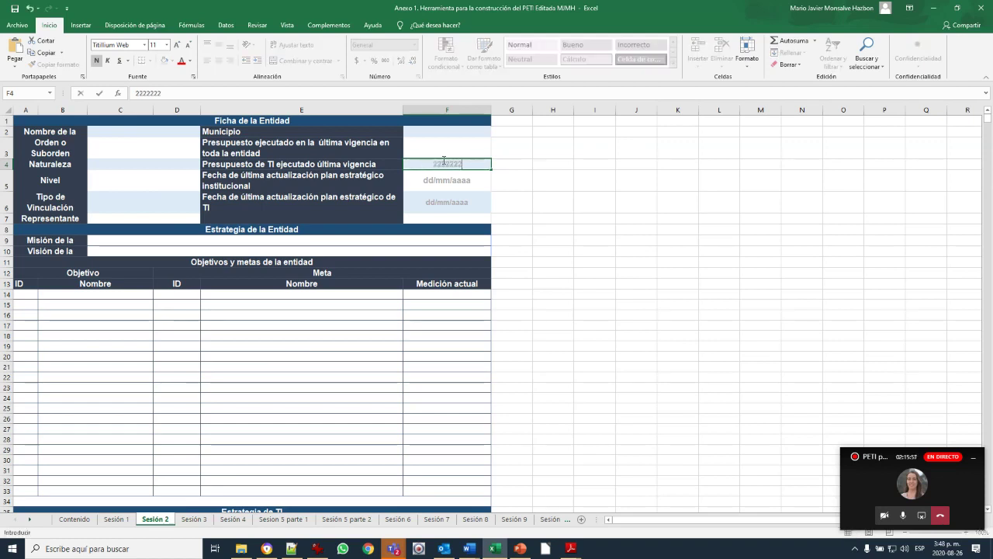
pyautogui.press('Escape')
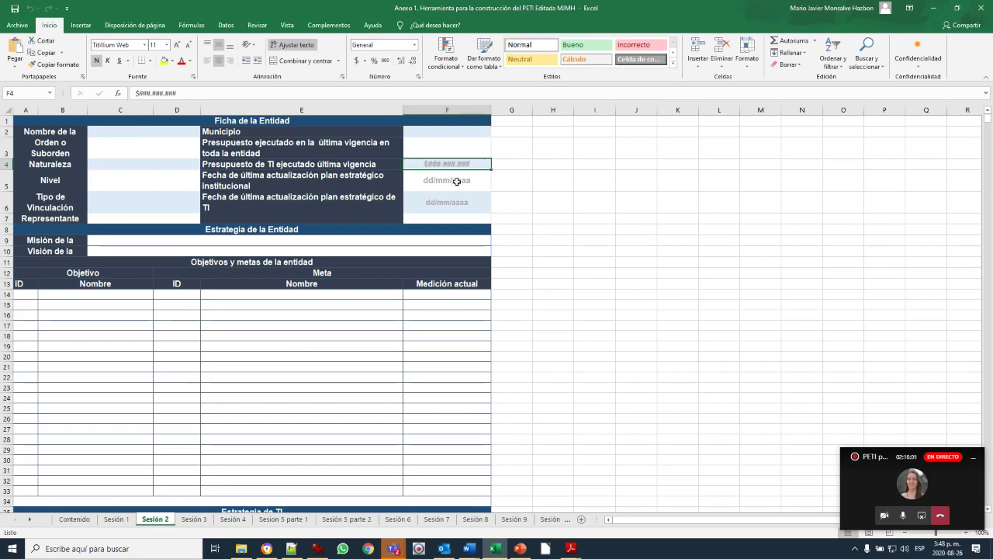
# Step: Point out the update-date cells for the institutional and TI strategic plans, plus the entity's Misión cell
pyautogui.click(458, 179)
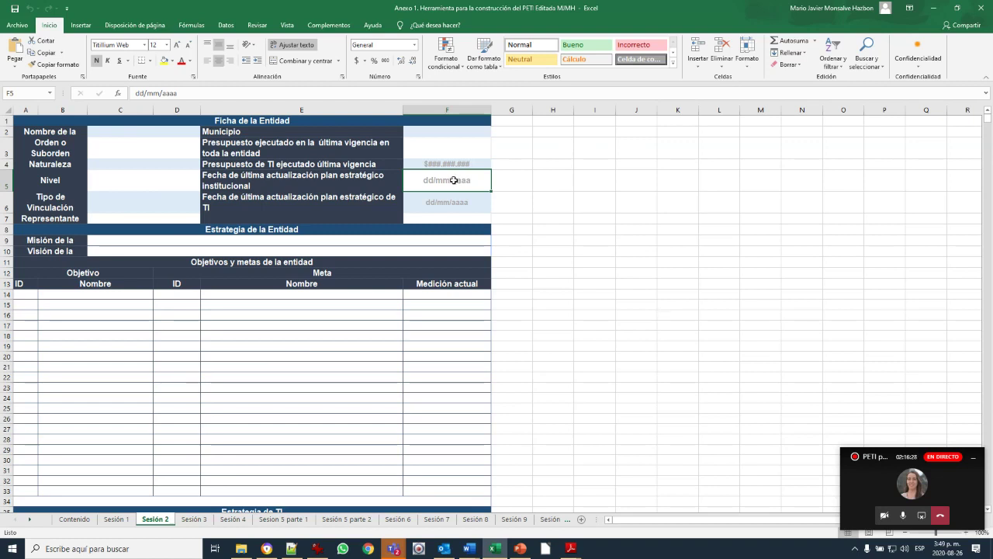
pyautogui.click(458, 204)
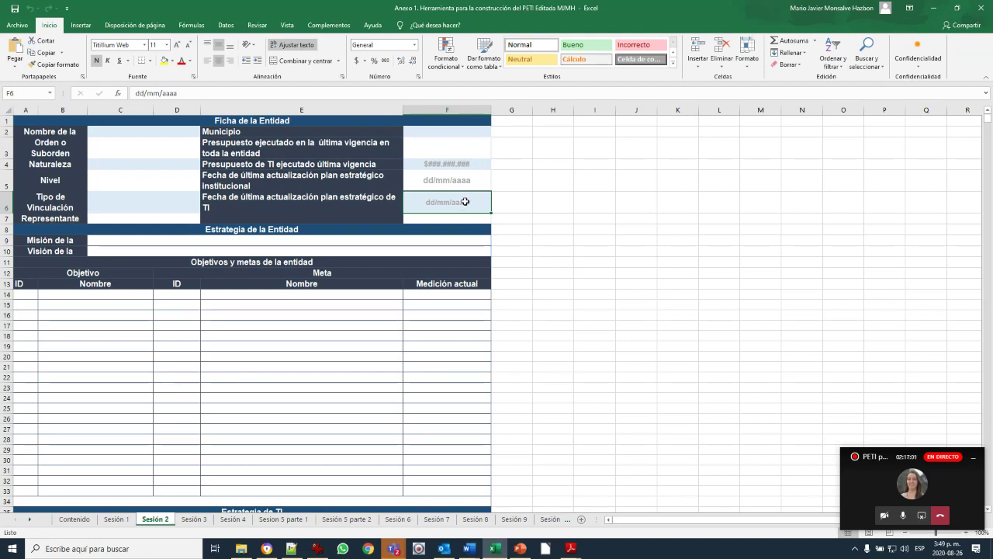
pyautogui.click(167, 241)
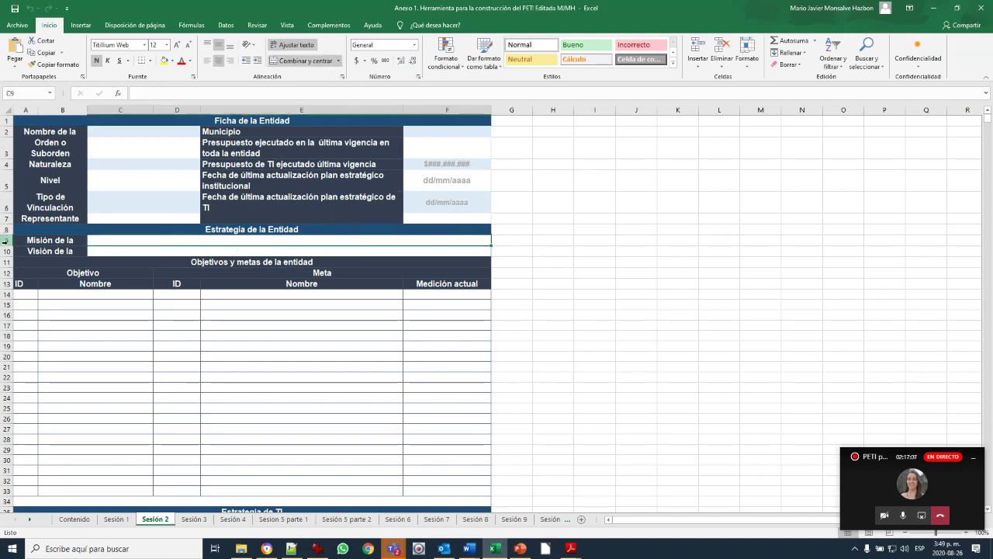
# Step: Increase the height of the Misión and Visión rows to show their full labels, and point out both entry cells
pyautogui.moveTo(6, 245); pyautogui.dragTo(9, 282)
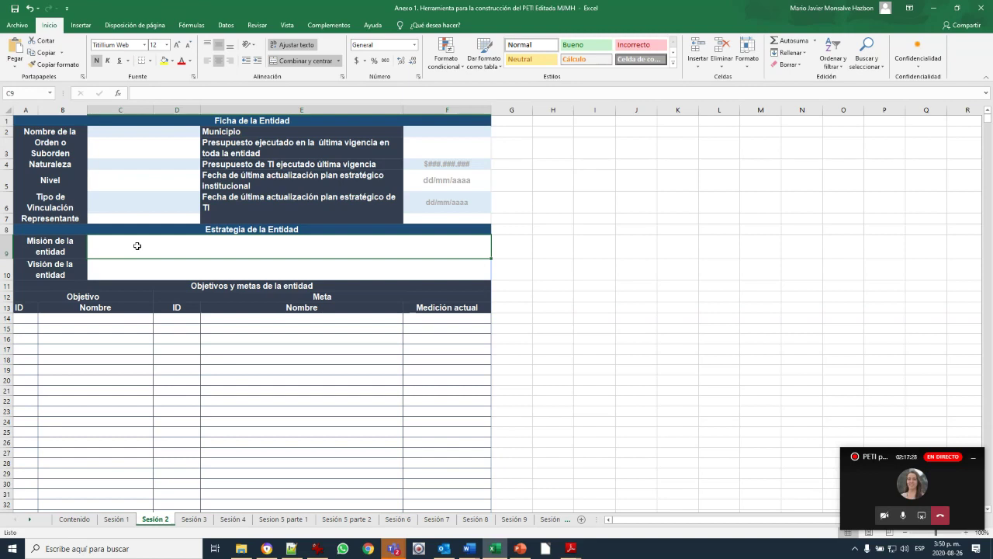
pyautogui.click(138, 268)
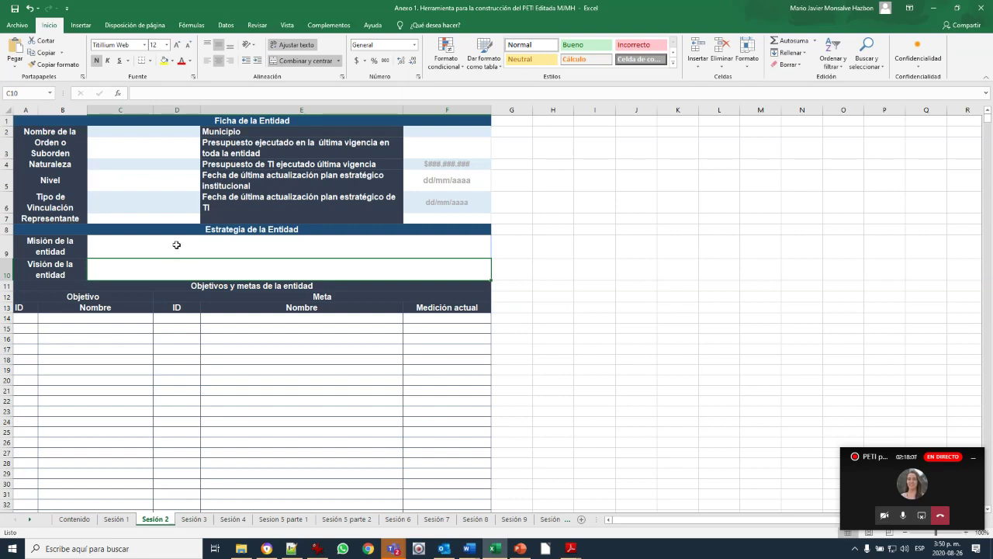
pyautogui.click(176, 246)
pyautogui.click(182, 267)
# Step: Point out the objective ID and Nombre columns under Objetivos y metas de la entidad, and glance at the Estrategia de TI block
pyautogui.click(133, 366)
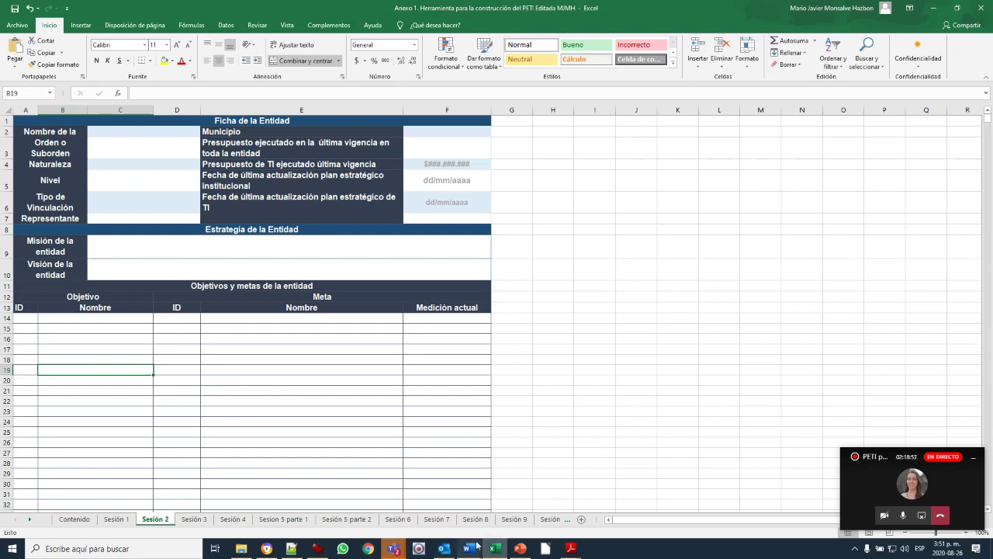
pyautogui.click(23, 319)
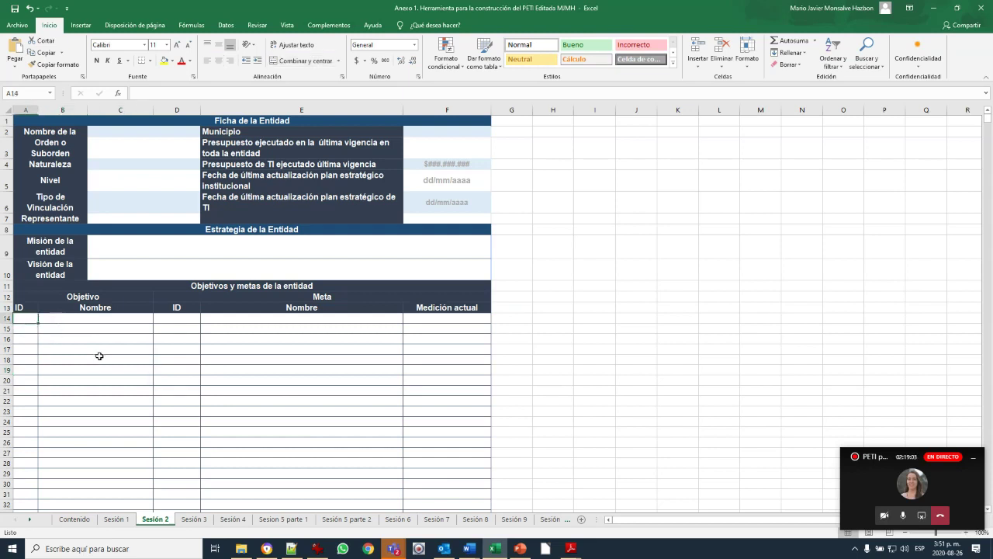
pyautogui.click(107, 319)
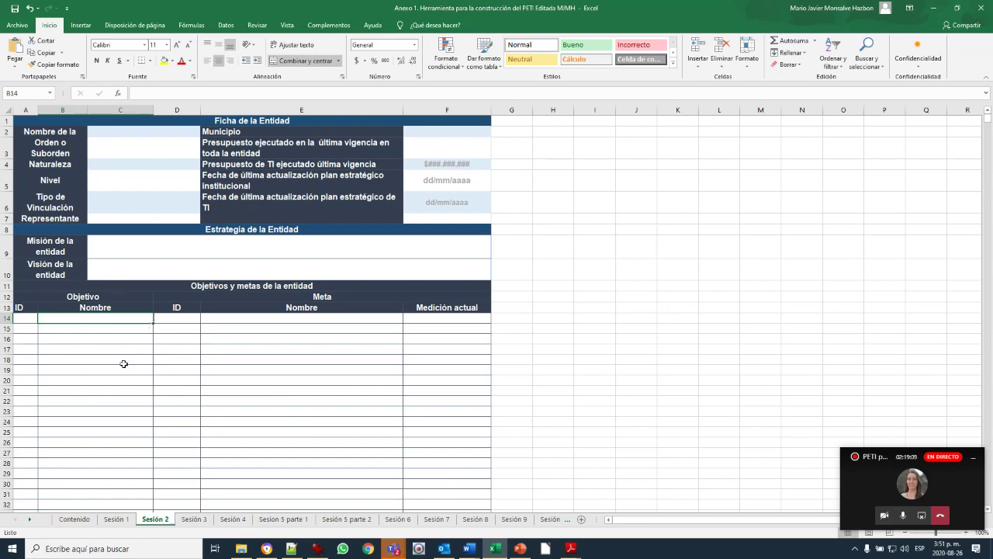
pyautogui.scroll(-2, 101, 339)
pyautogui.scroll(-1, 102, 339)
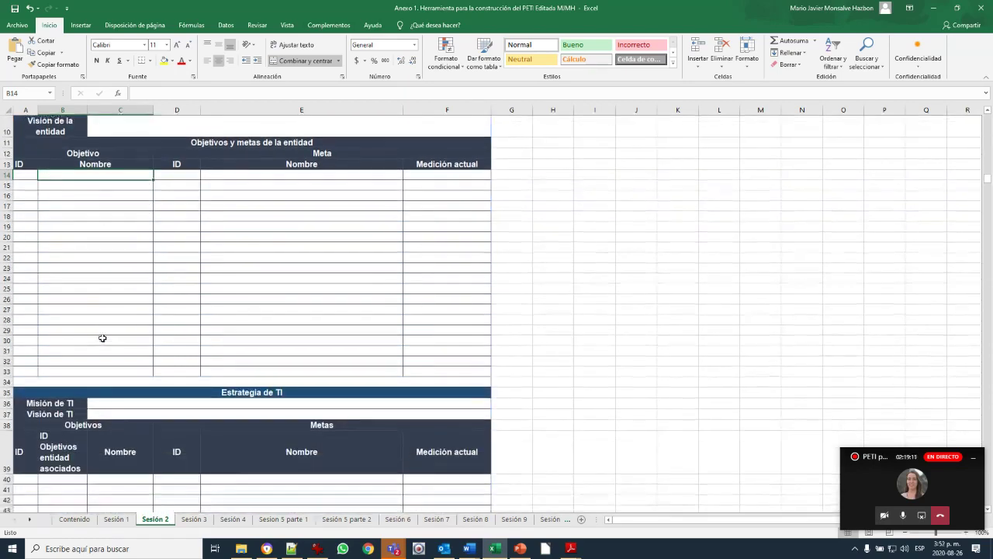
pyautogui.scroll(3, 102, 337)
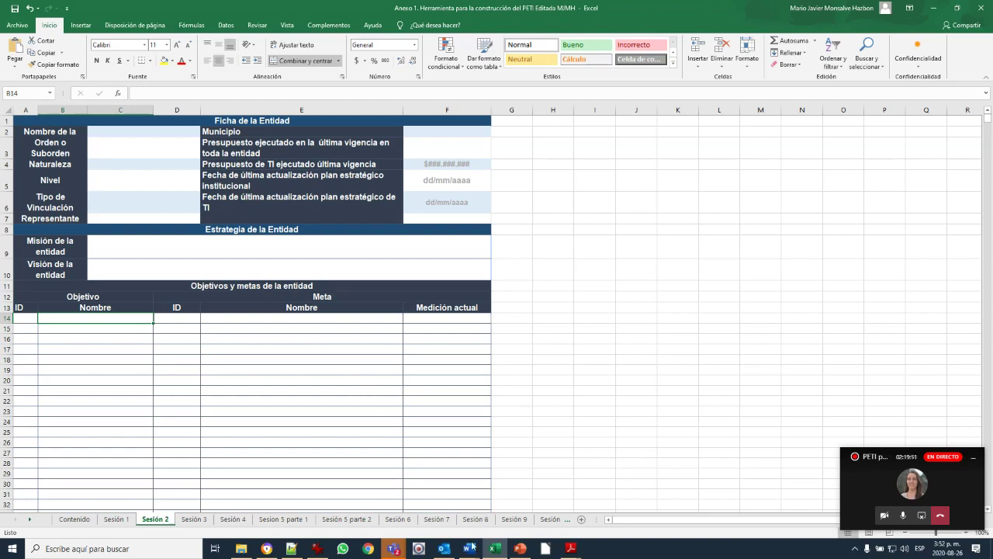
pyautogui.moveTo(470, 546)
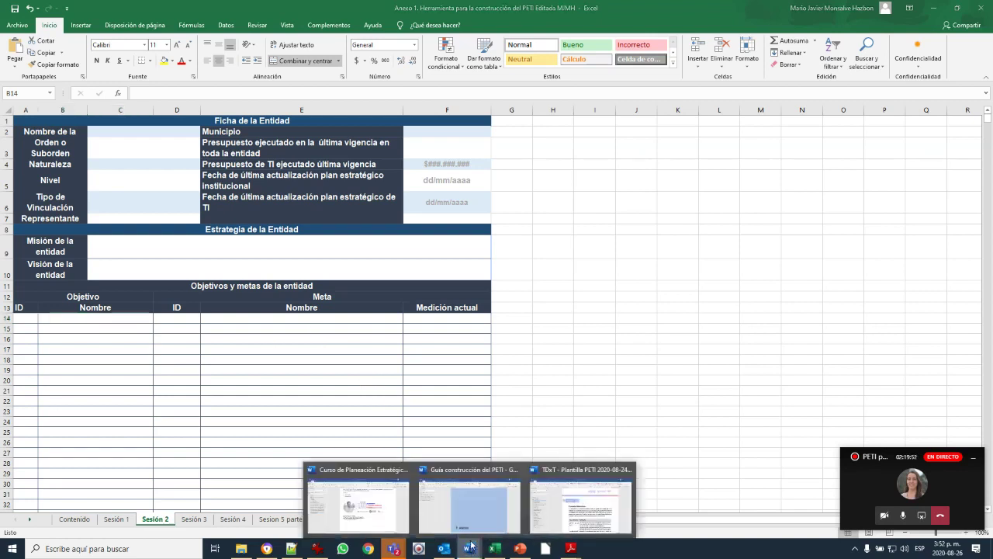
pyautogui.click(464, 504)
pyautogui.scroll(-2, 442, 424)
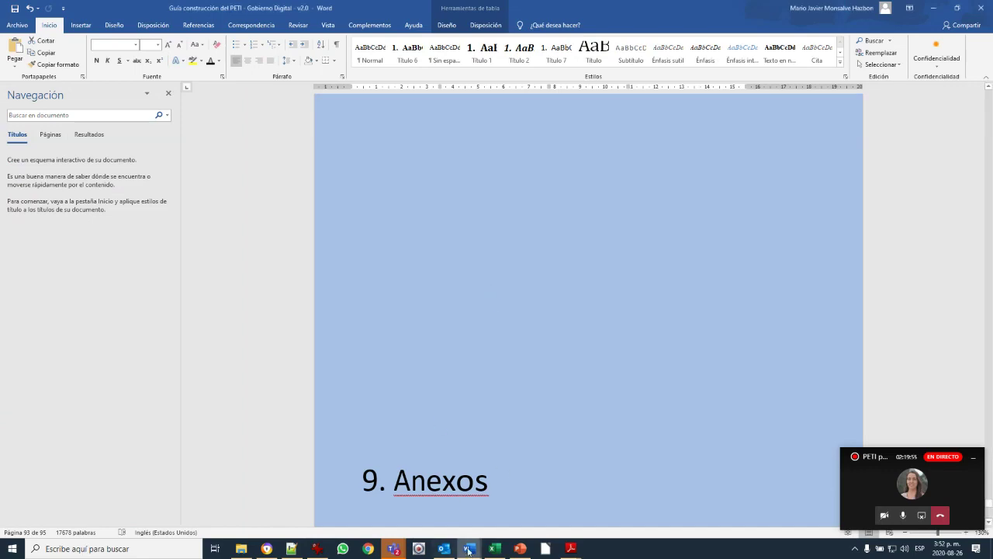
# Step: Switch to the PETI template in Word and review from the Contexto Normativo table to the Alineación Estratégica diagram and its example motivator table
pyautogui.moveTo(468, 548)
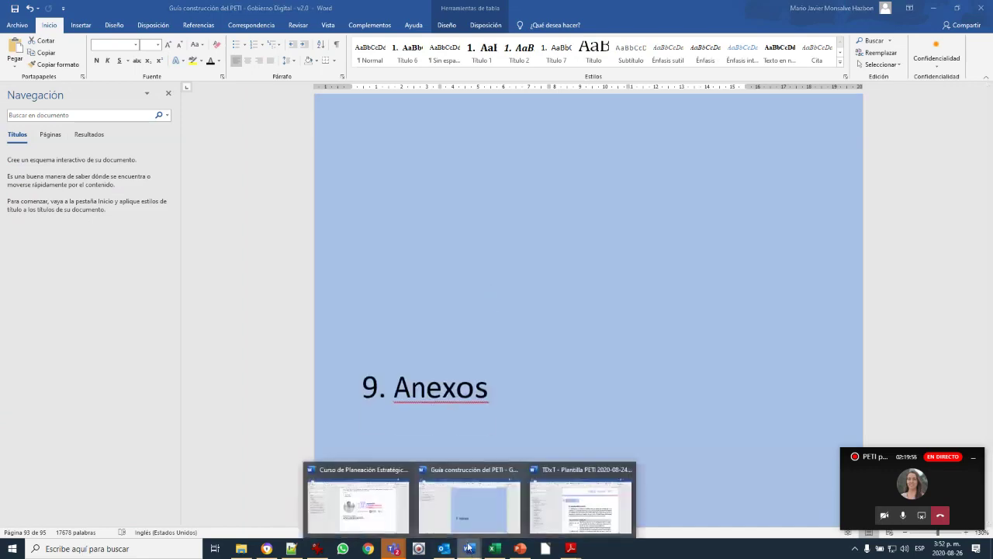
pyautogui.click(571, 503)
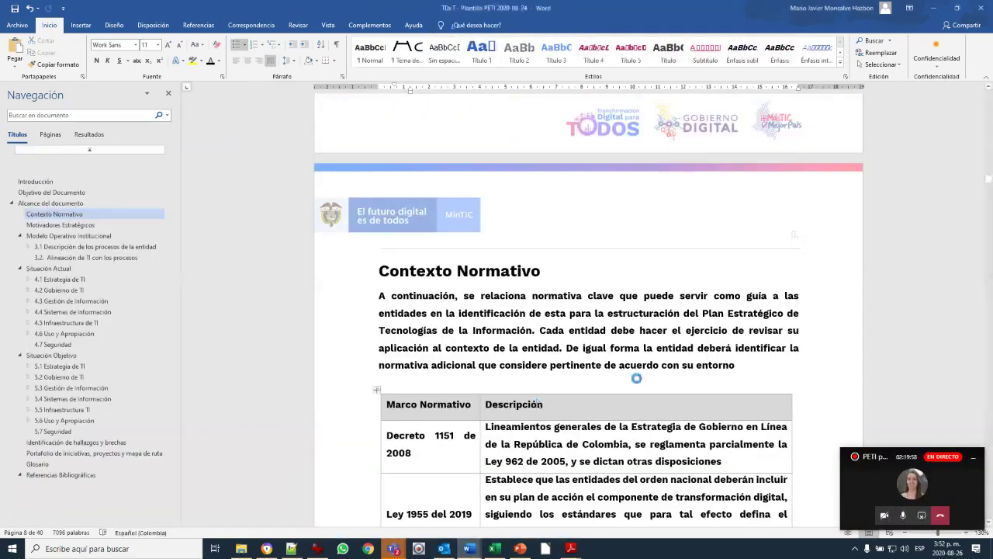
pyautogui.scroll(-2, 610, 311)
pyautogui.scroll(7, 612, 309)
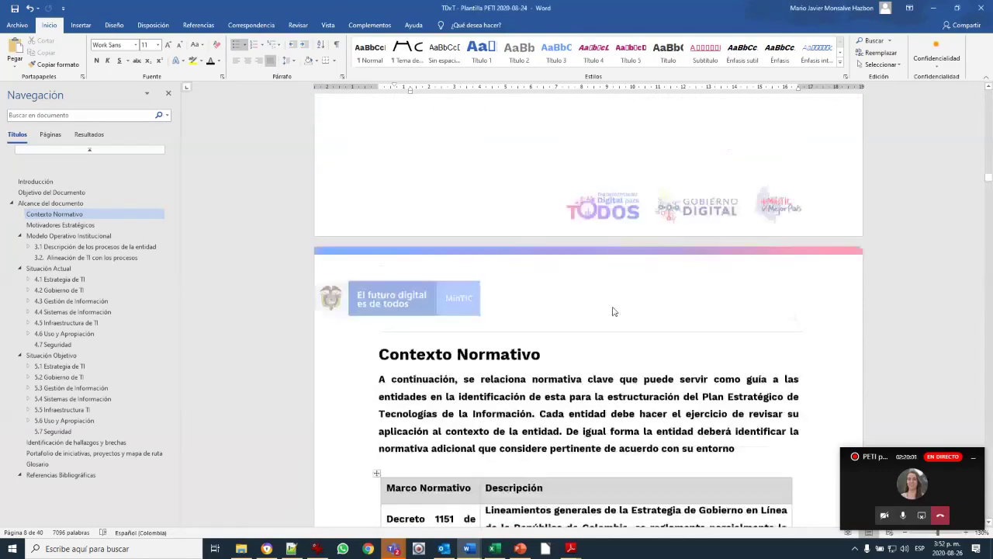
pyautogui.scroll(-5, 613, 308)
pyautogui.scroll(-12, 613, 308)
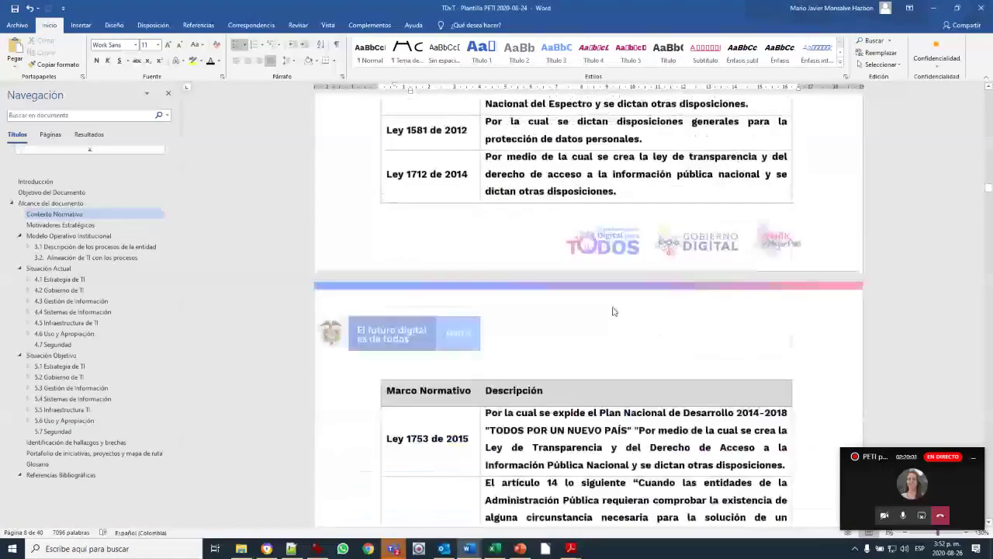
pyautogui.scroll(-15, 615, 307)
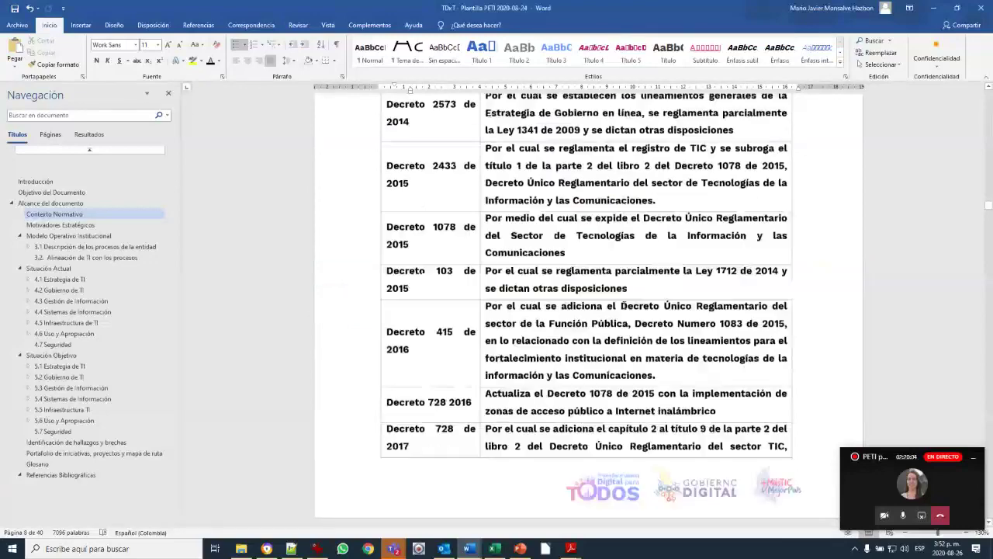
pyautogui.scroll(-15, 624, 303)
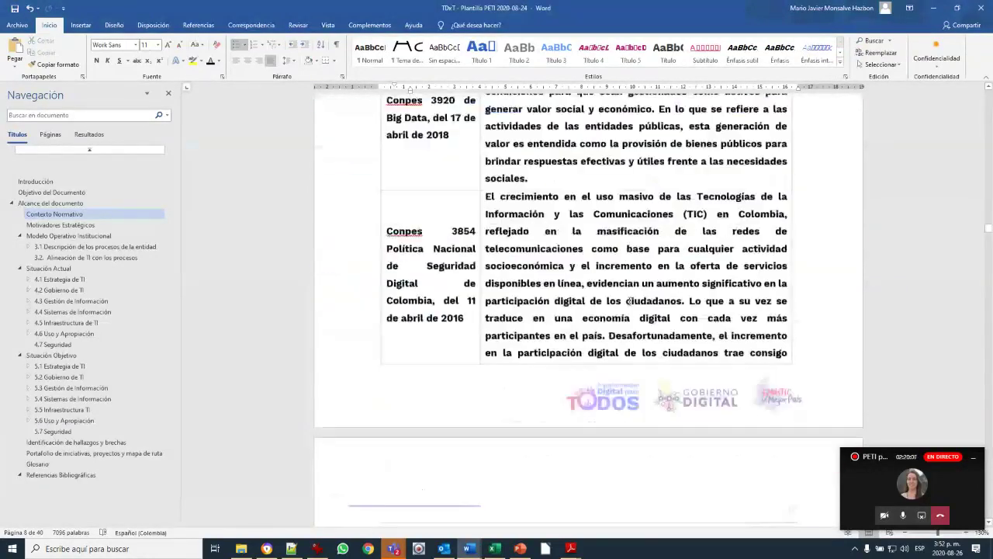
pyautogui.scroll(-12, 629, 301)
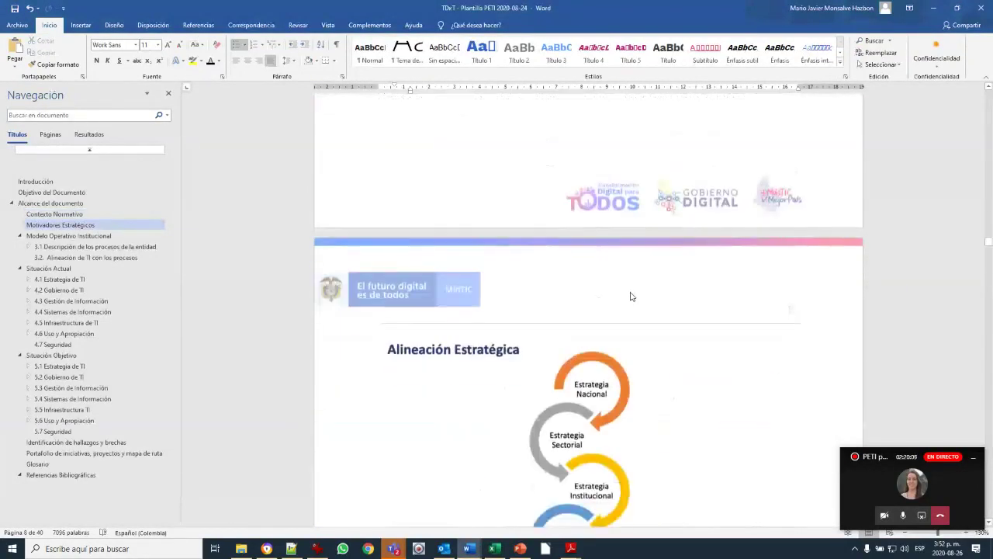
pyautogui.scroll(-3, 630, 298)
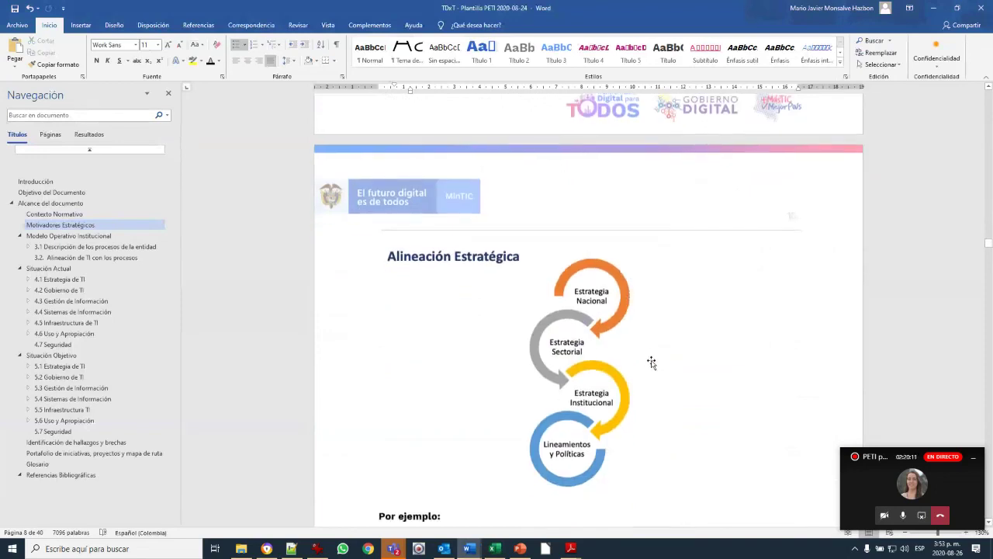
pyautogui.scroll(-2, 652, 359)
pyautogui.scroll(-3, 656, 351)
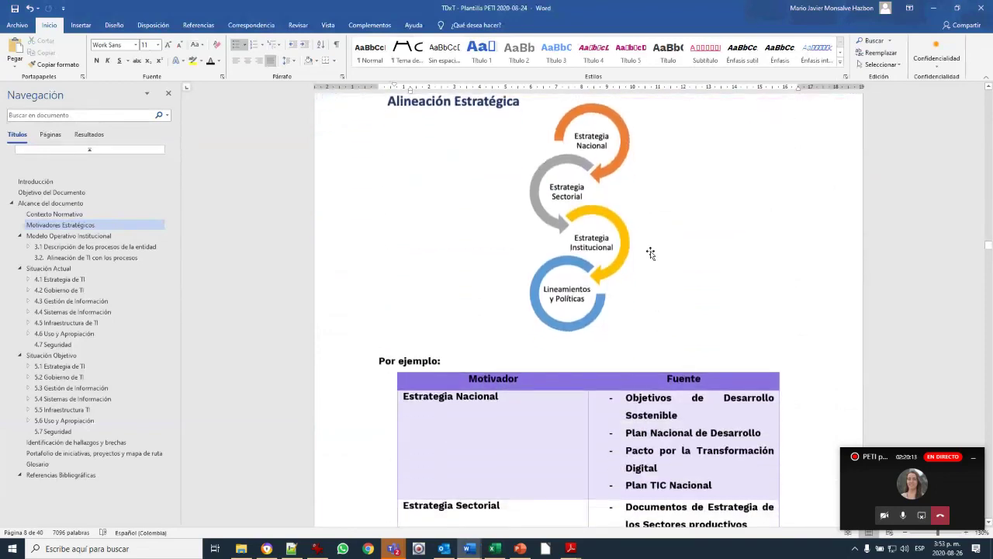